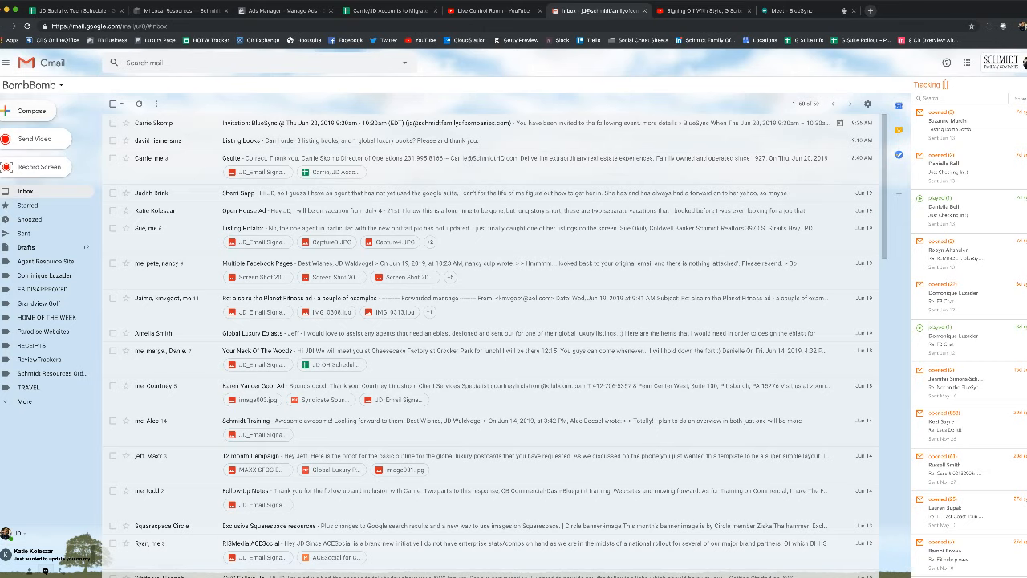
# Preview the current signature in a new message draft, then close the draft
pyautogui.click(31, 111)
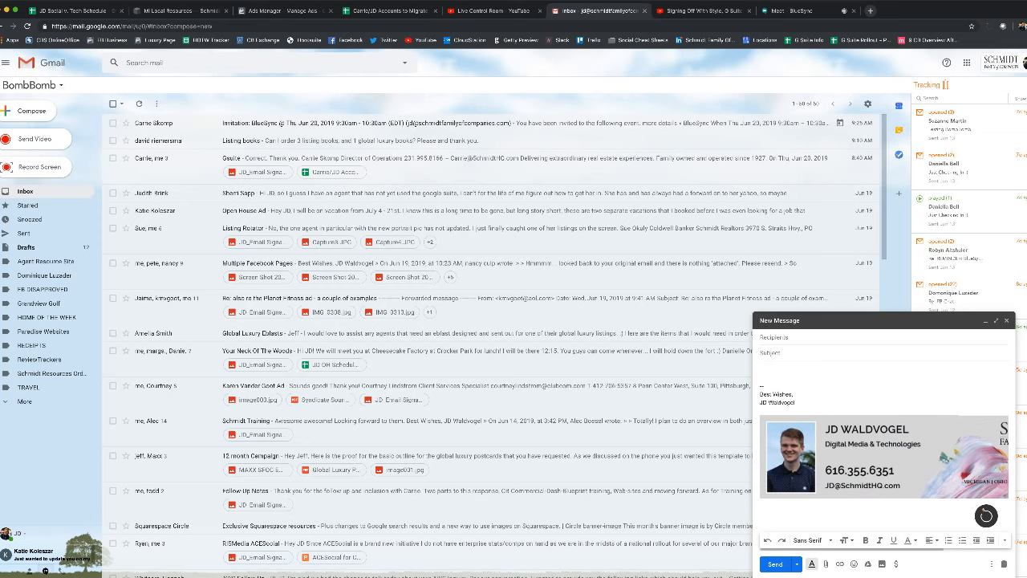
pyautogui.click(1006, 320)
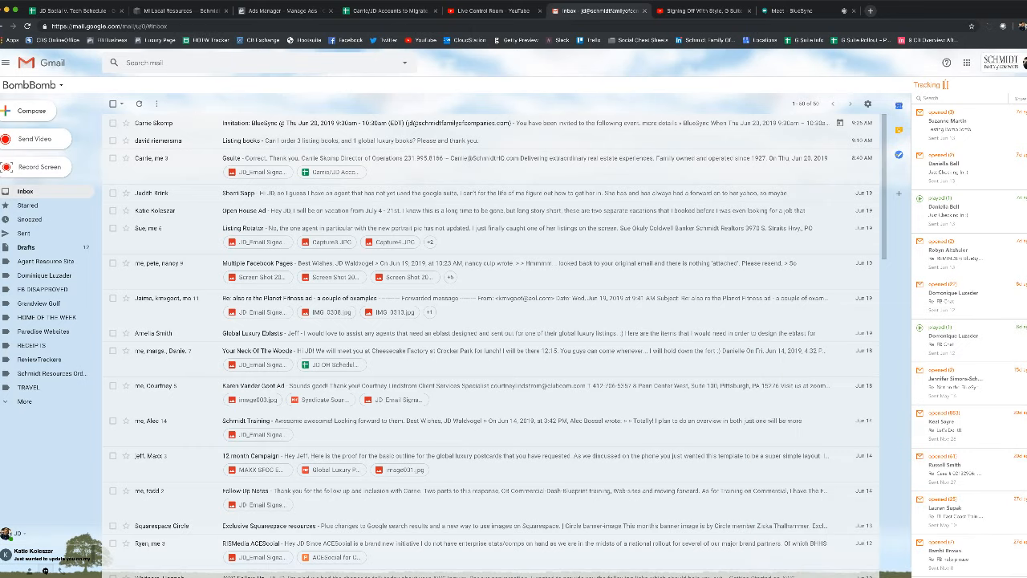
# Move the Paradise Agent Spotlight Posts email into the Paradise Websites label
pyautogui.click(699, 11)
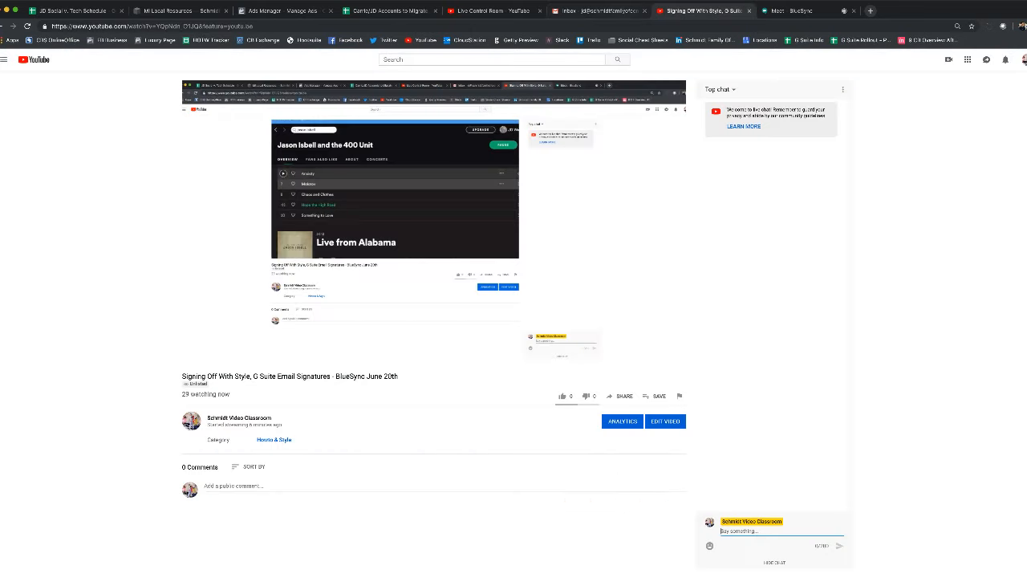
pyautogui.click(600, 11)
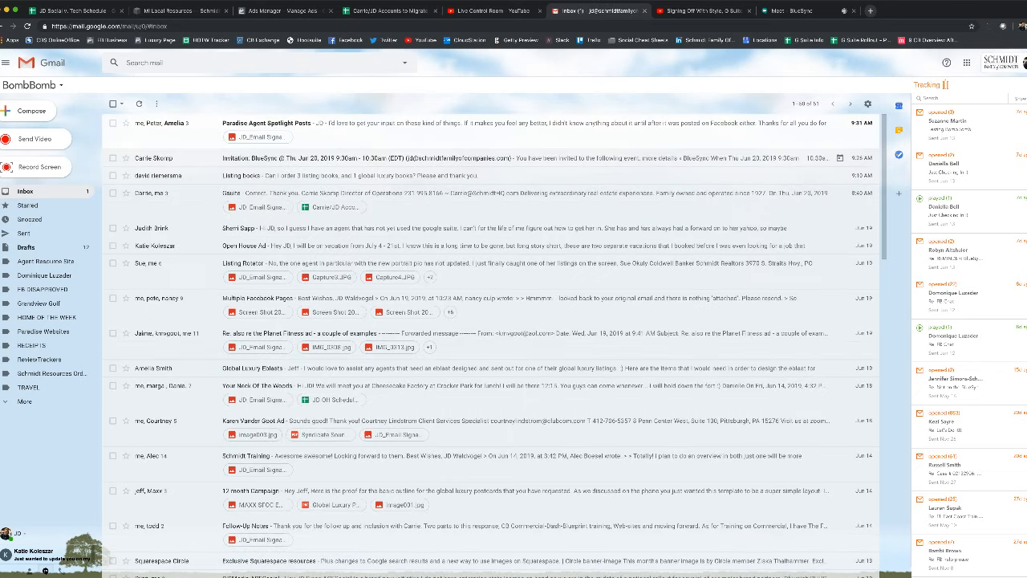
pyautogui.moveTo(161, 122); pyautogui.dragTo(44, 330)
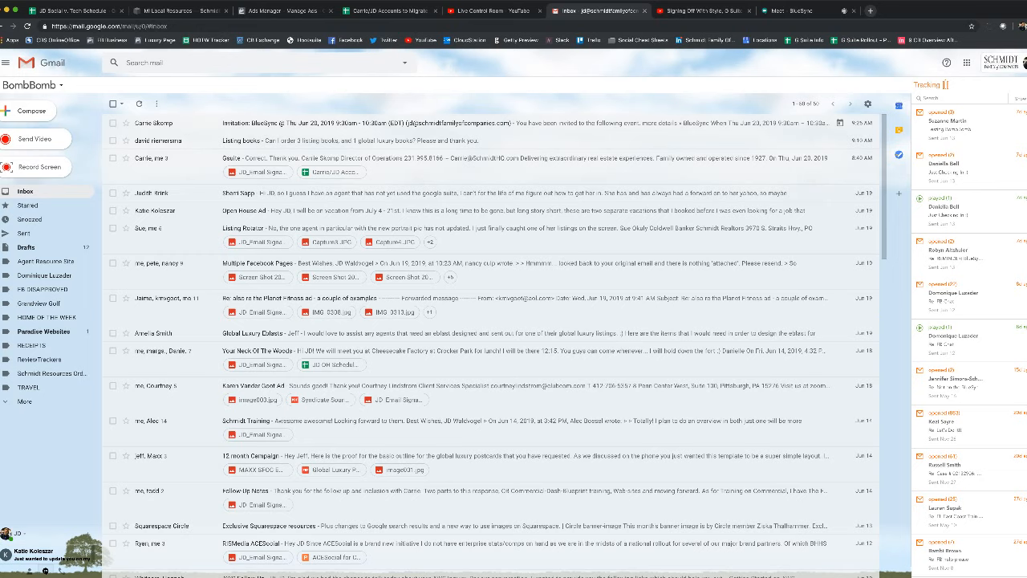
pyautogui.scroll(-1, 561, 158)
pyautogui.scroll(1, 561, 158)
pyautogui.click(696, 11)
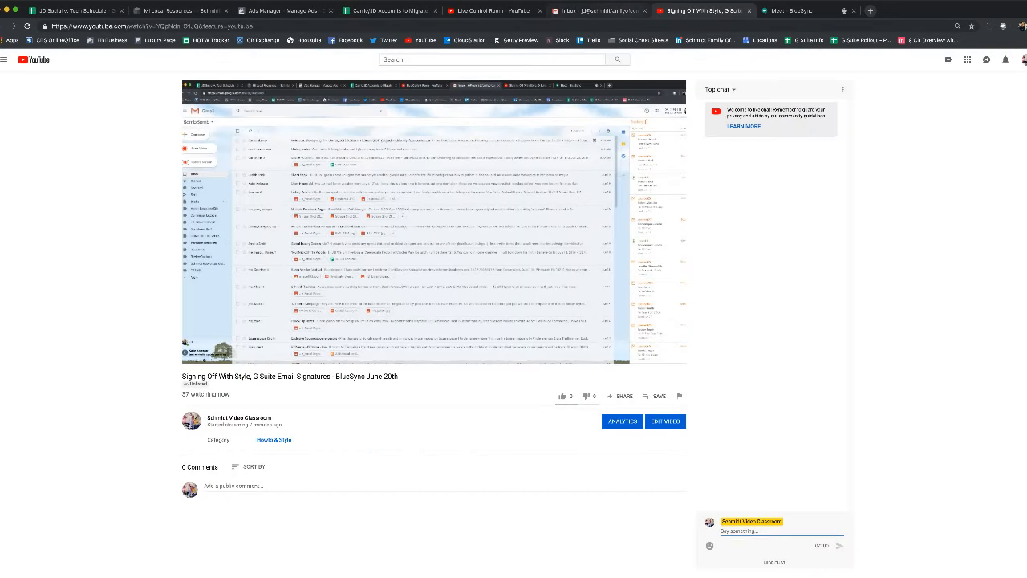
pyautogui.click(600, 11)
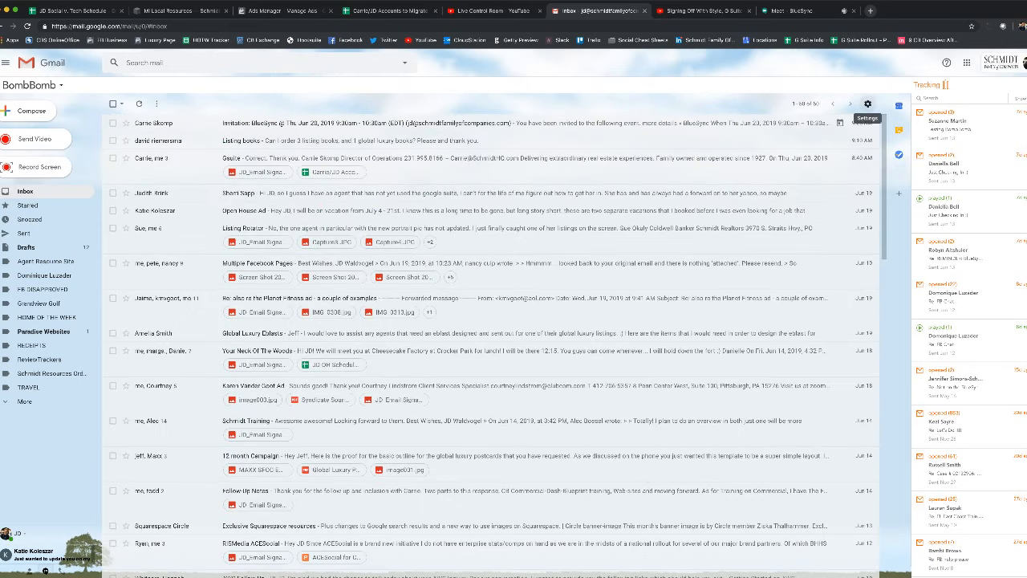
# In Gmail settings, delete the entire existing signature, including the old banner
pyautogui.click(868, 103)
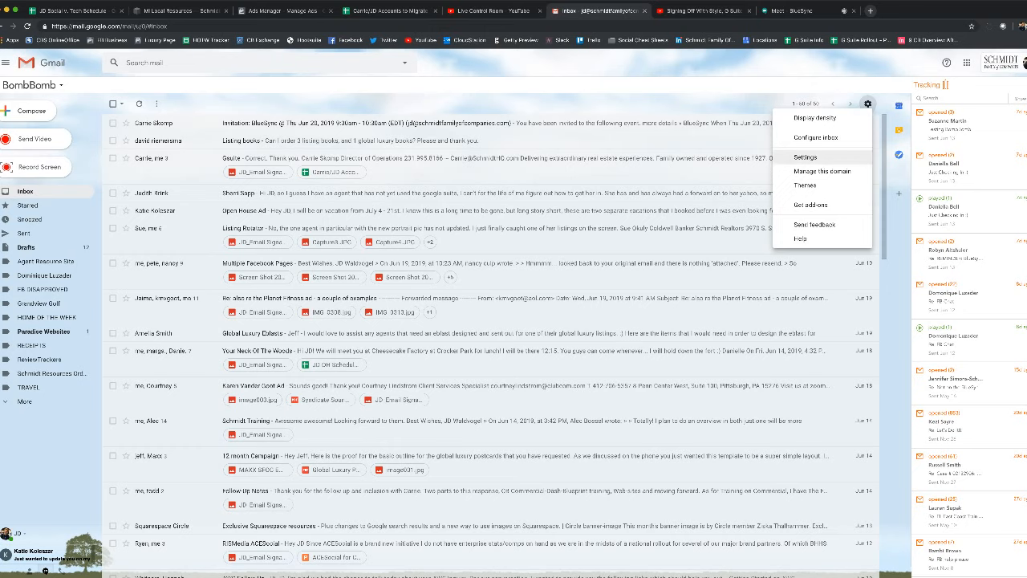
pyautogui.click(806, 157)
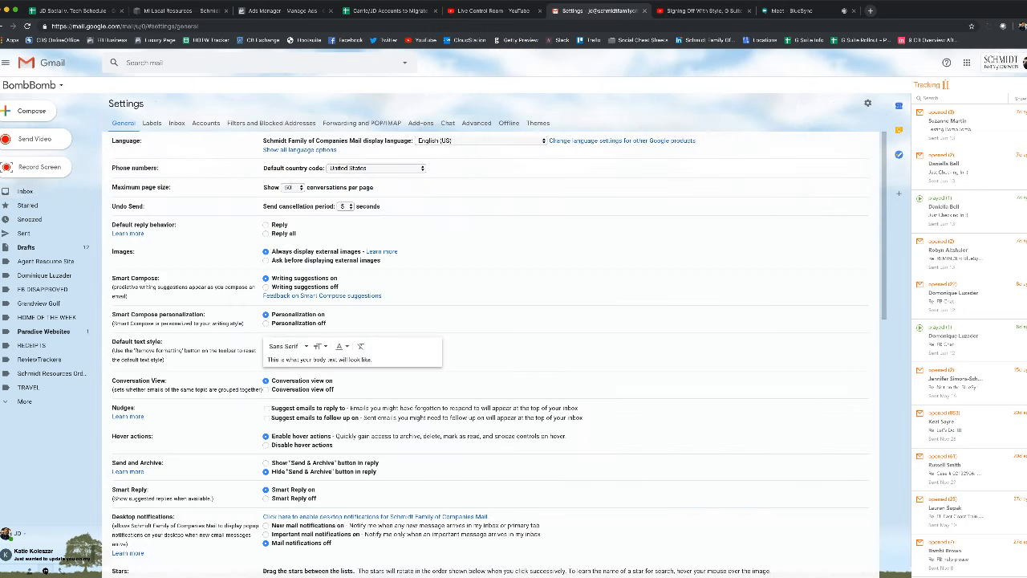
pyautogui.scroll(-2, 498, 345)
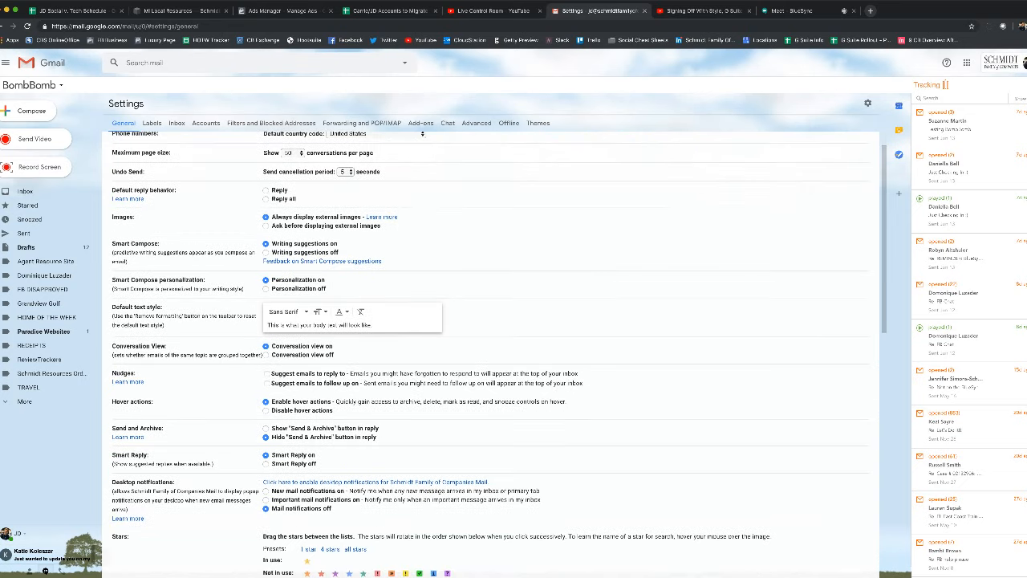
pyautogui.scroll(-7, 498, 353)
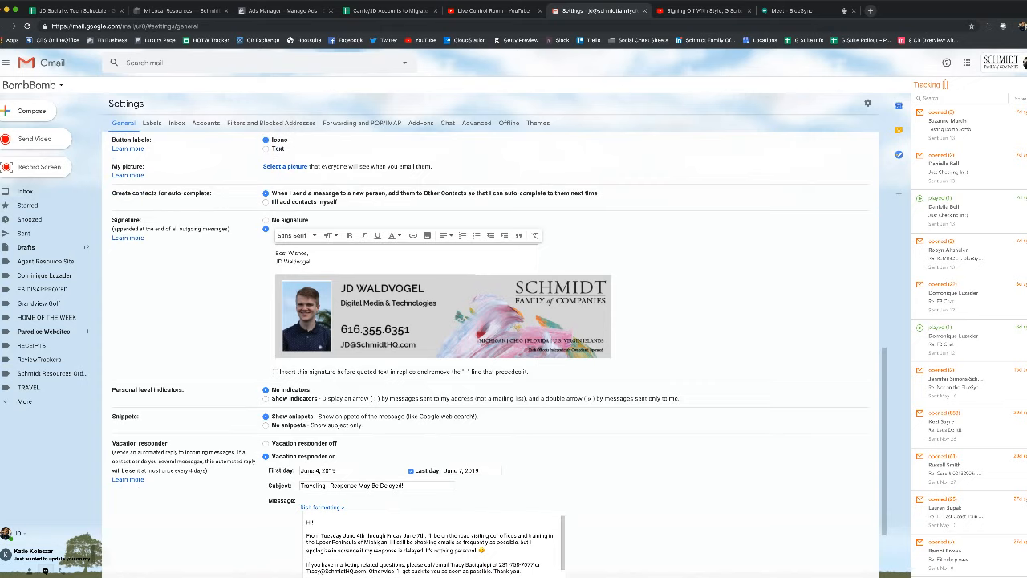
pyautogui.moveTo(113, 220); pyautogui.dragTo(142, 220)
pyautogui.moveTo(276, 252); pyautogui.dragTo(606, 353)
pyautogui.press('BackSpace')
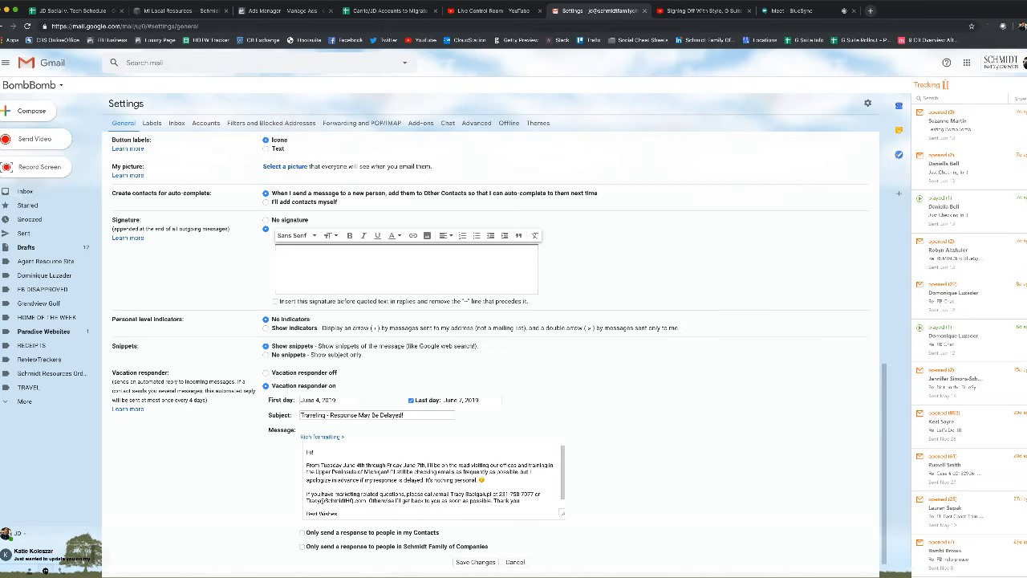
# Type 'Best Wishes,' and the sender's name, then remove the company and phone lines
pyautogui.write('Best Wishe')
pyautogui.write('op')
pyautogui.write('S')
pyautogui.write('oldwe')
pyautogui.write('ll Banker Schmidt Rea')
pyautogui.write('lty')
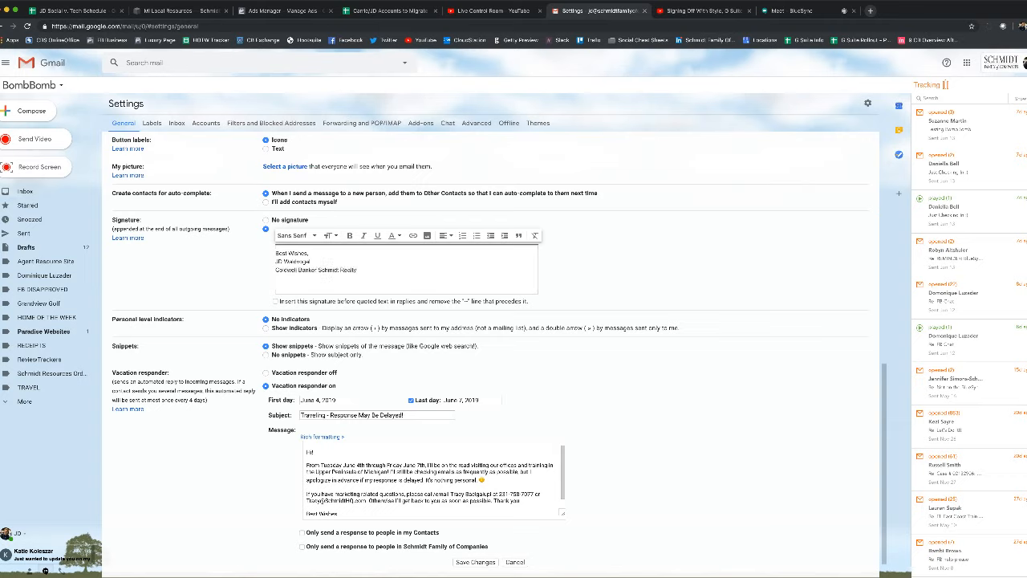
pyautogui.moveTo(311, 279); pyautogui.dragTo(275, 270)
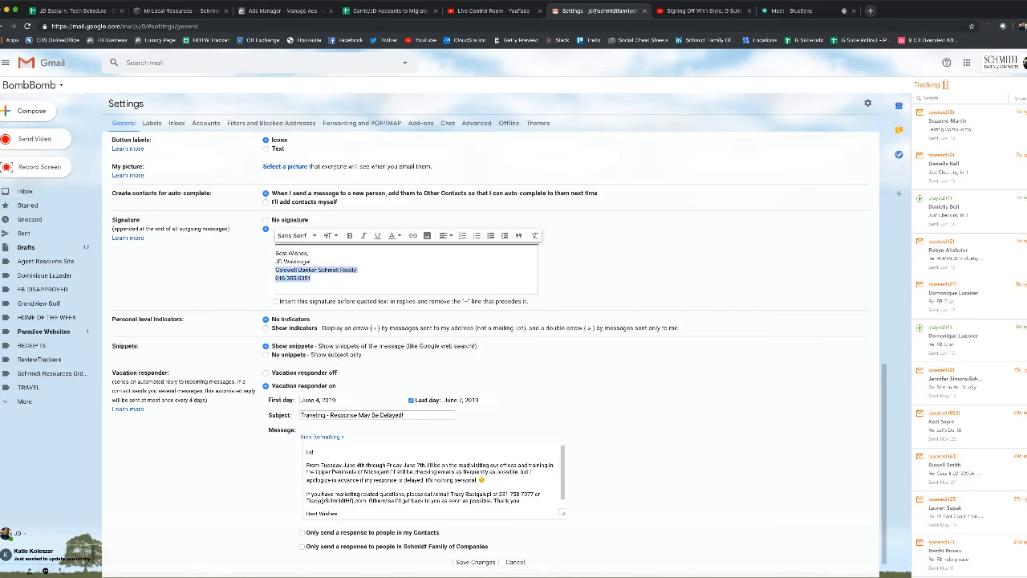
pyautogui.press('BackSpace')
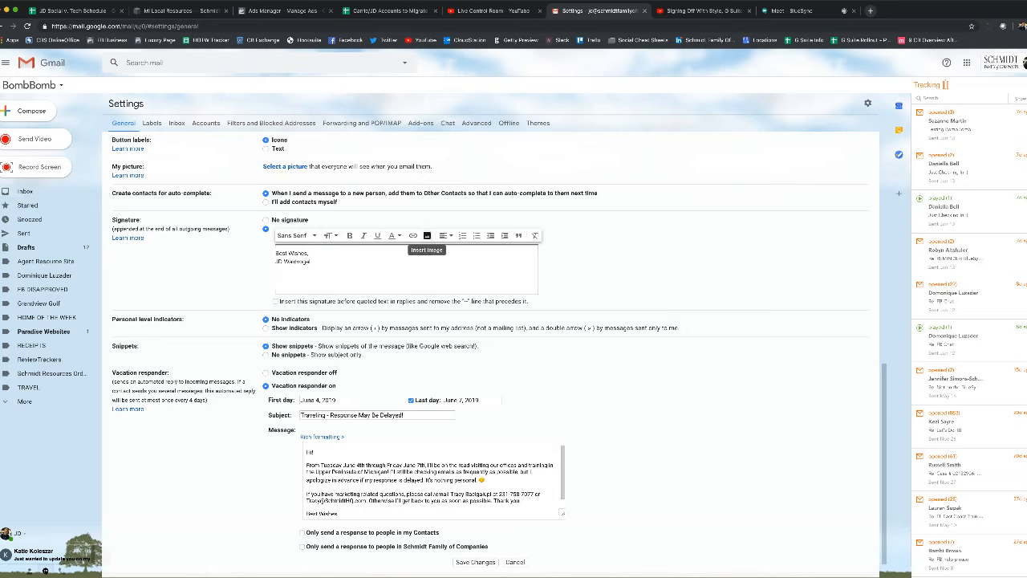
pyautogui.click(426, 235)
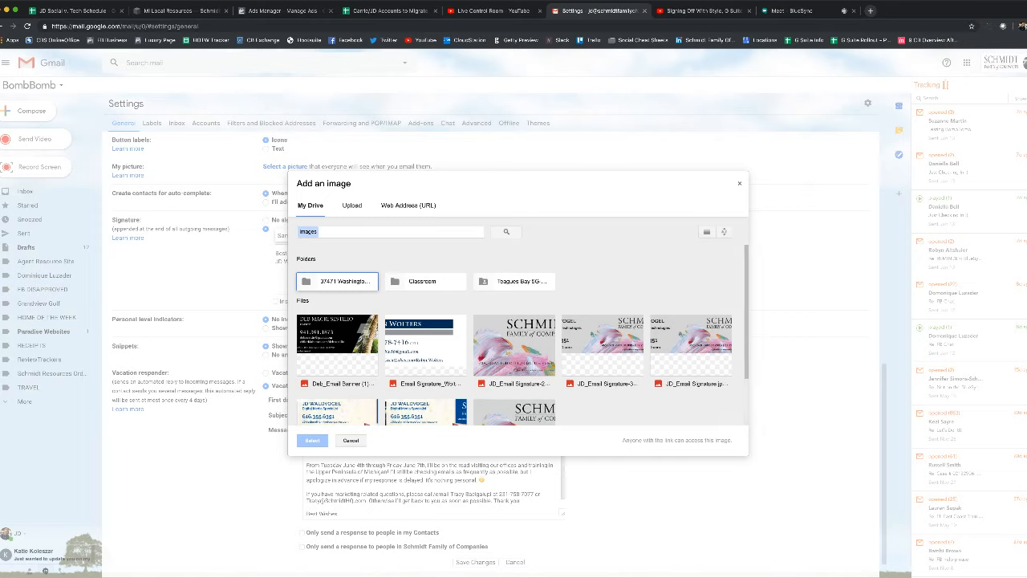
pyautogui.click(352, 205)
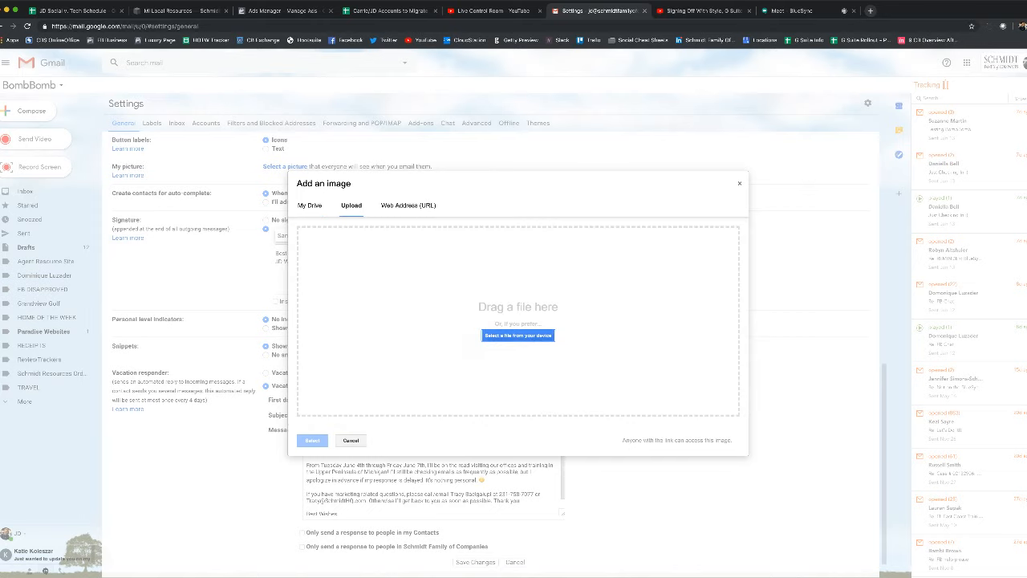
pyautogui.click(517, 335)
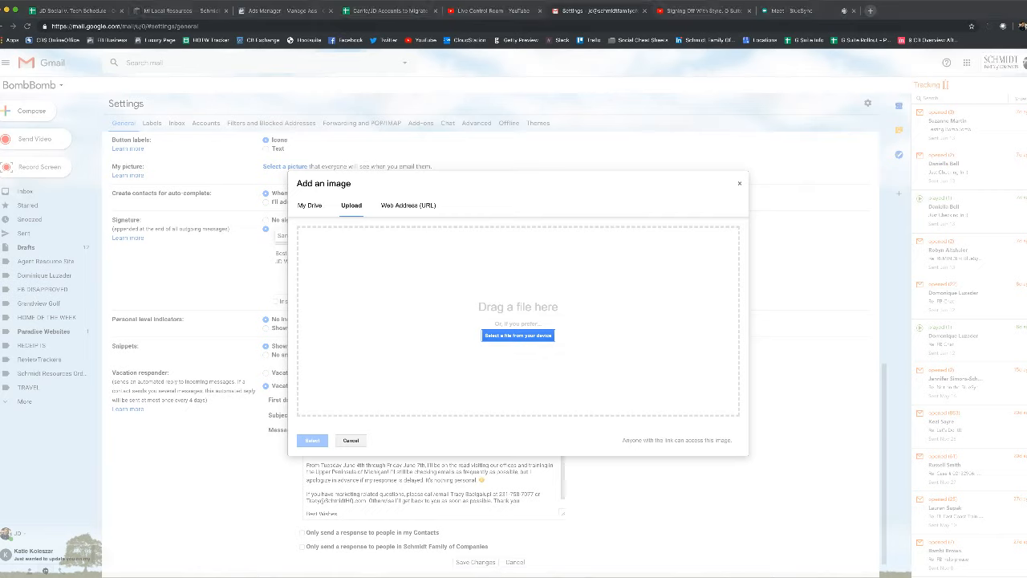
pyautogui.moveTo(517, 433); pyautogui.dragTo(518, 313)
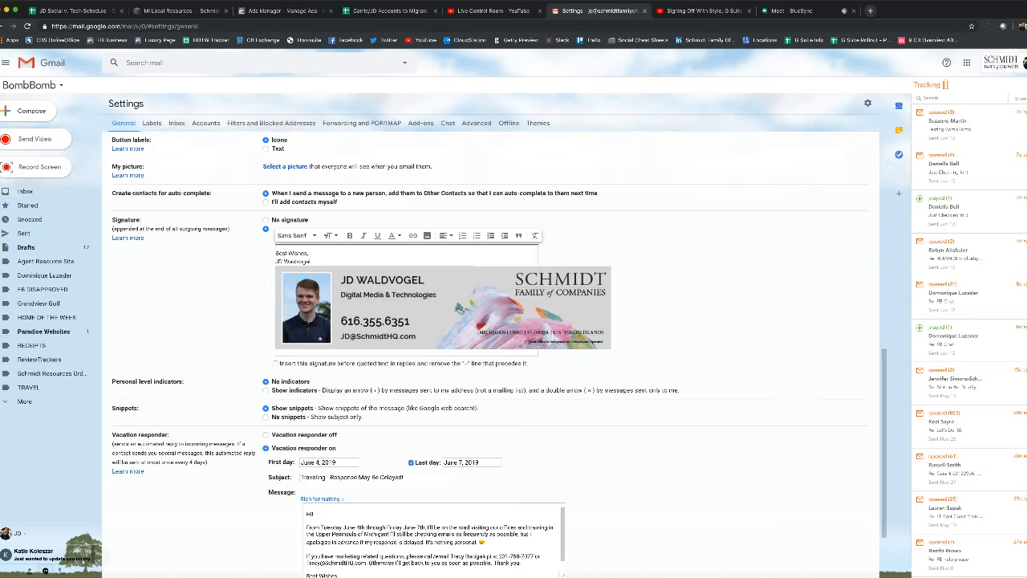
pyautogui.click(610, 309)
pyautogui.press('BackSpace')
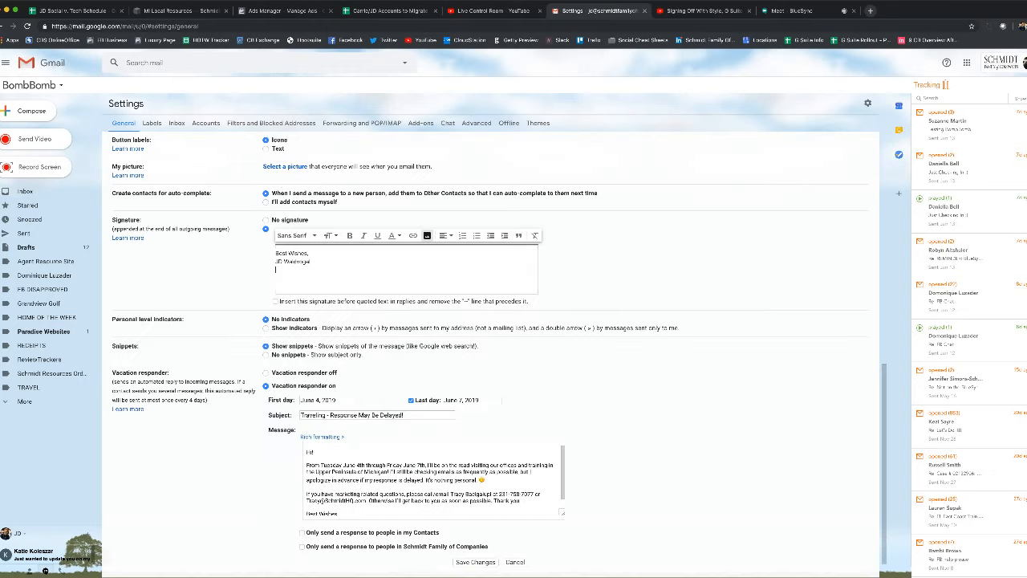
pyautogui.click(427, 235)
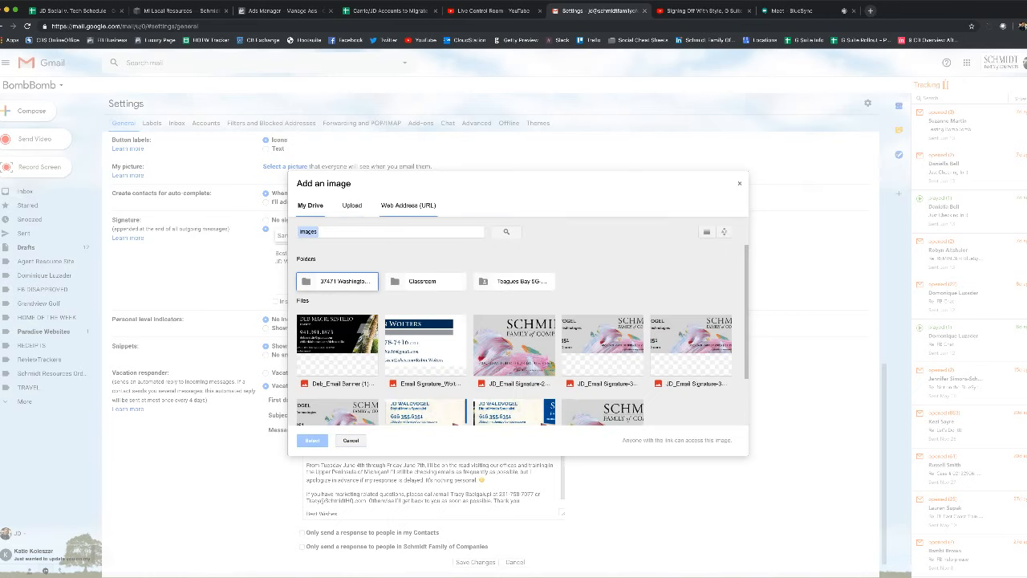
pyautogui.click(408, 206)
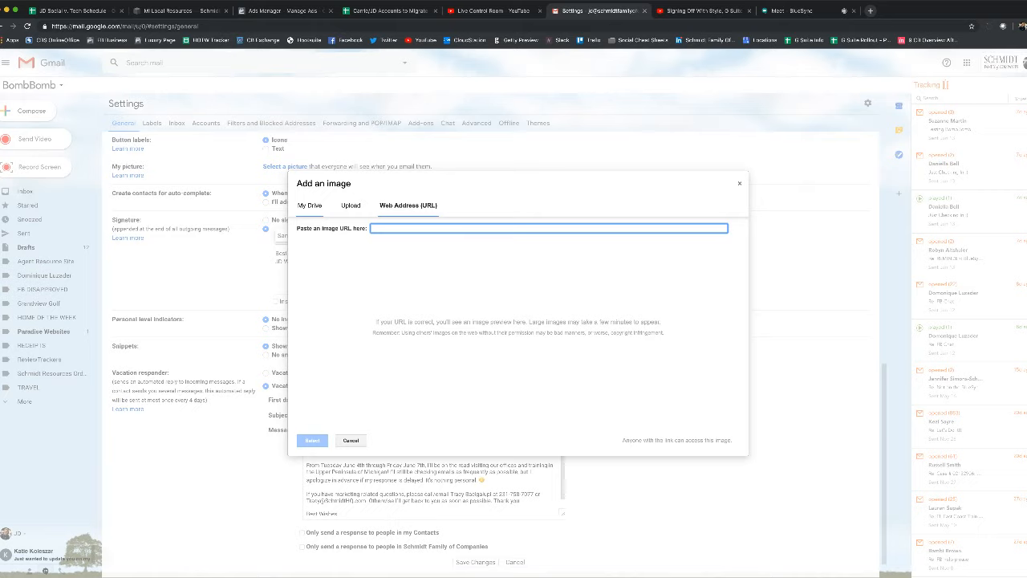
pyautogui.click(310, 206)
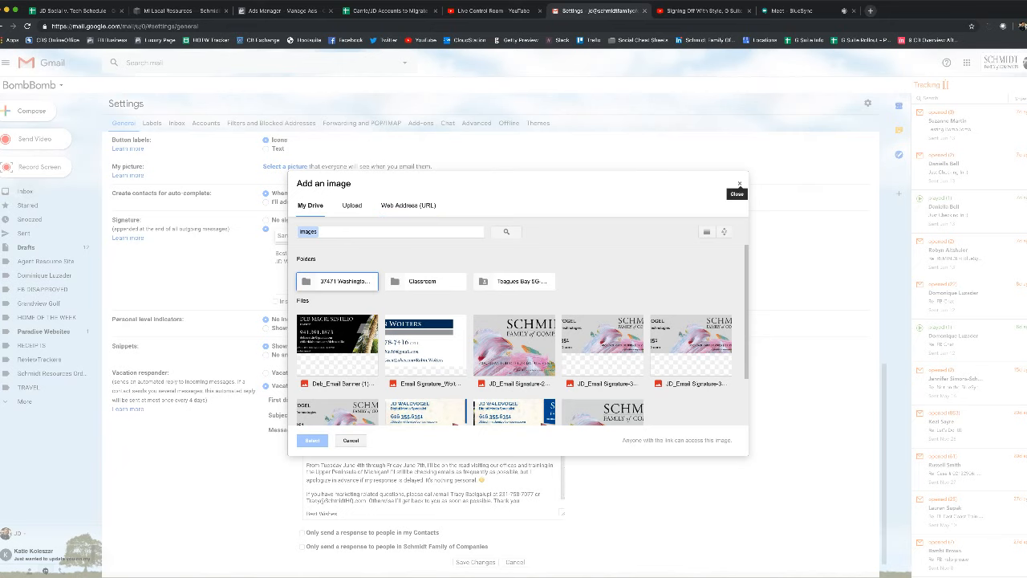
pyautogui.click(739, 183)
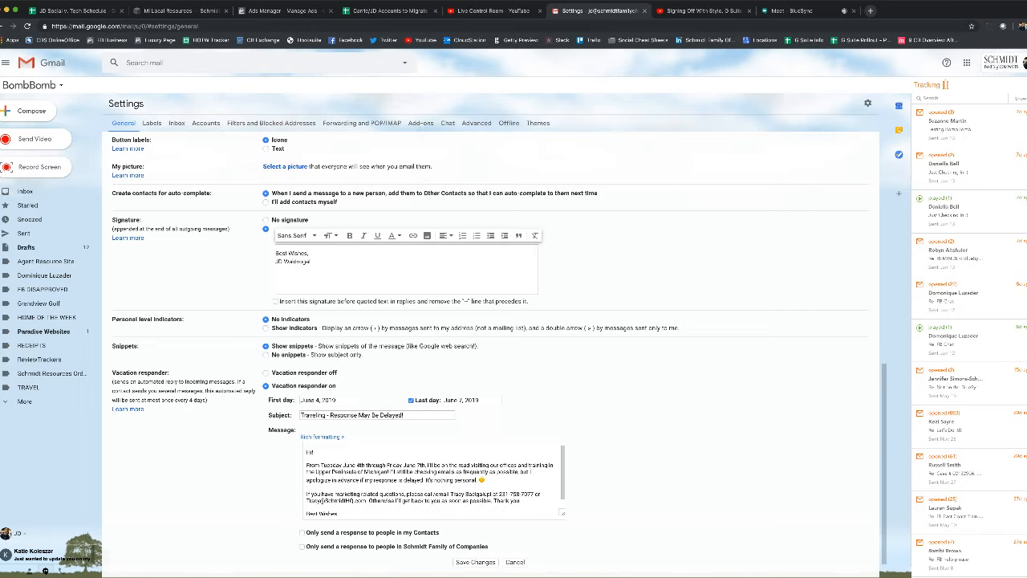
# Check the other account's signature settings in a new tab, then close that tab
pyautogui.click(1024, 63)
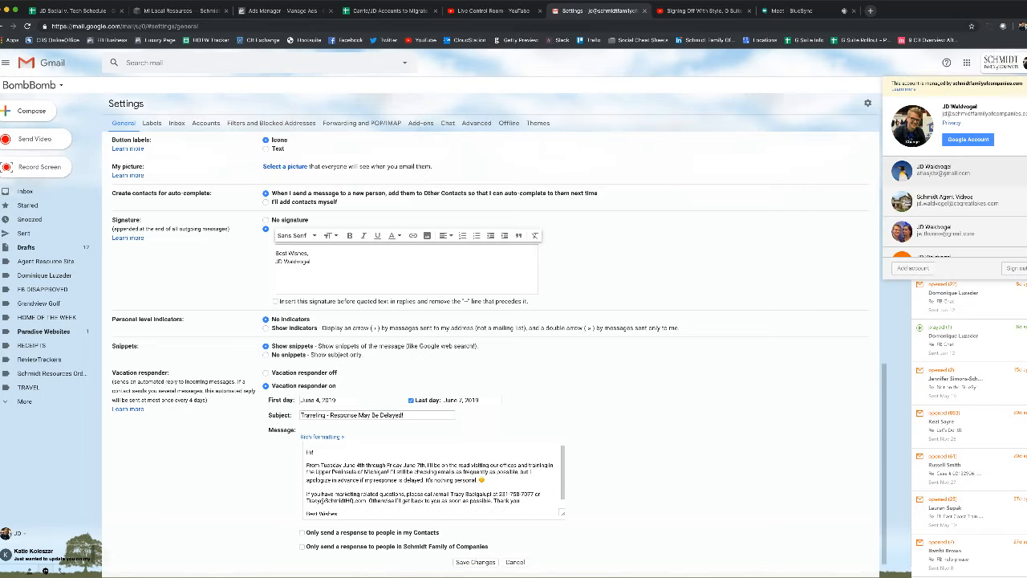
pyautogui.click(955, 170)
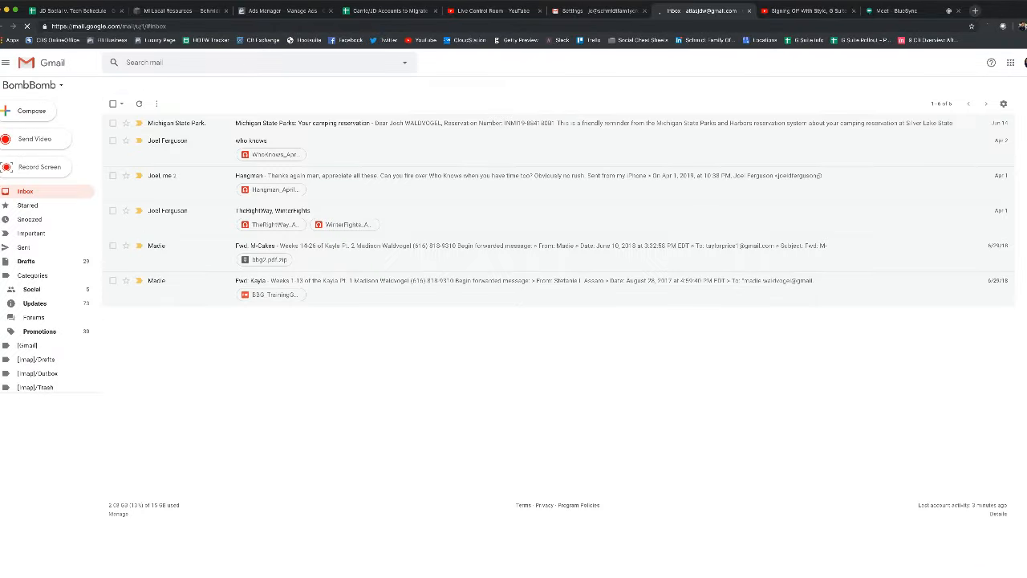
pyautogui.click(867, 103)
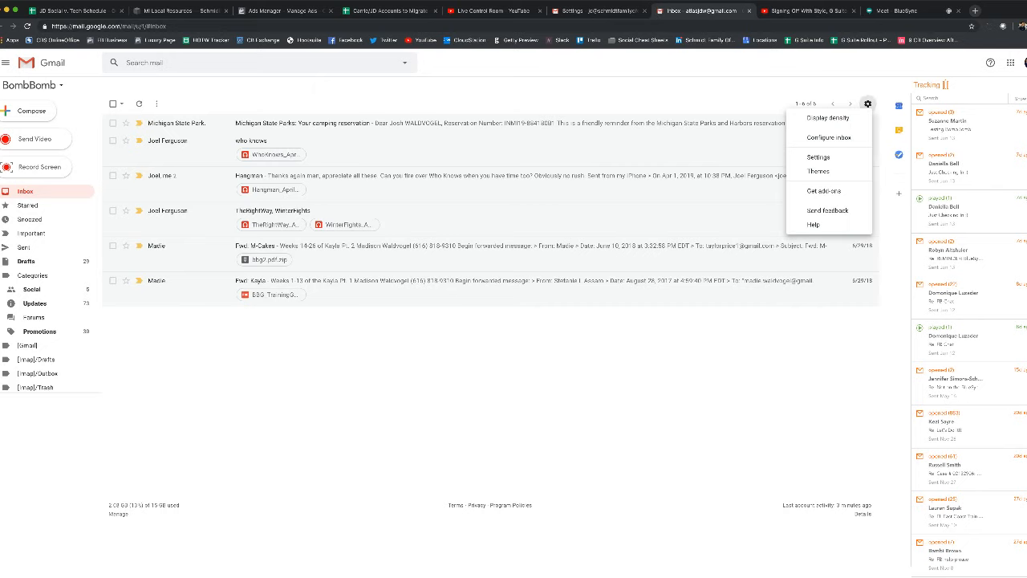
pyautogui.click(819, 156)
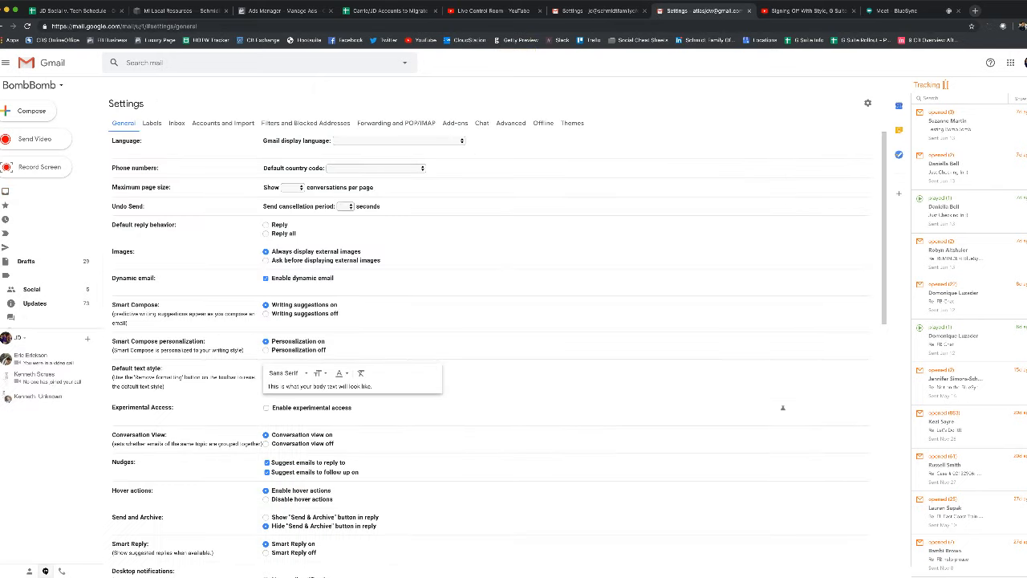
pyautogui.scroll(-8, 490, 337)
pyautogui.scroll(-2, 427, 329)
pyautogui.click(427, 329)
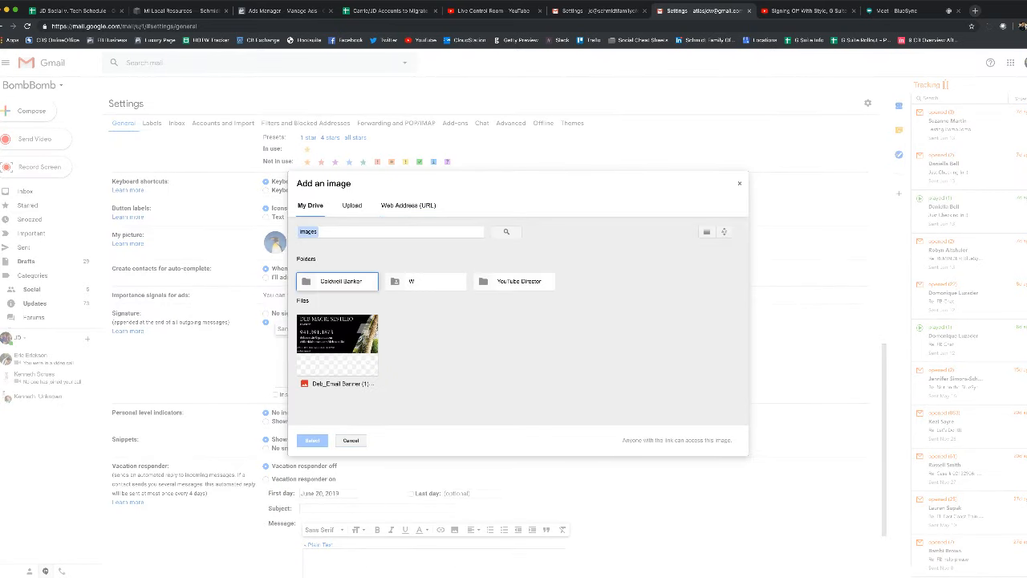
pyautogui.press('Escape')
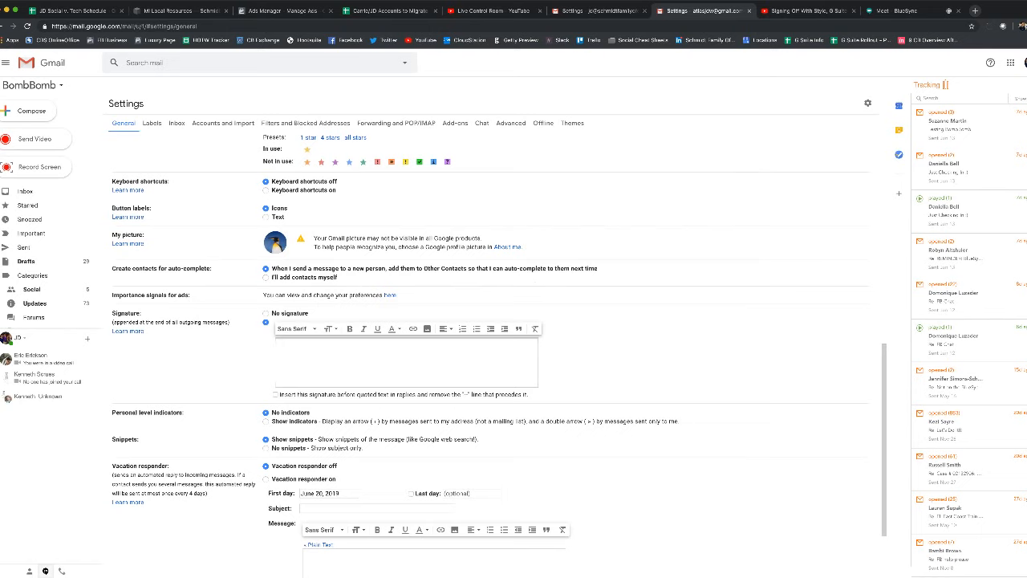
pyautogui.click(748, 11)
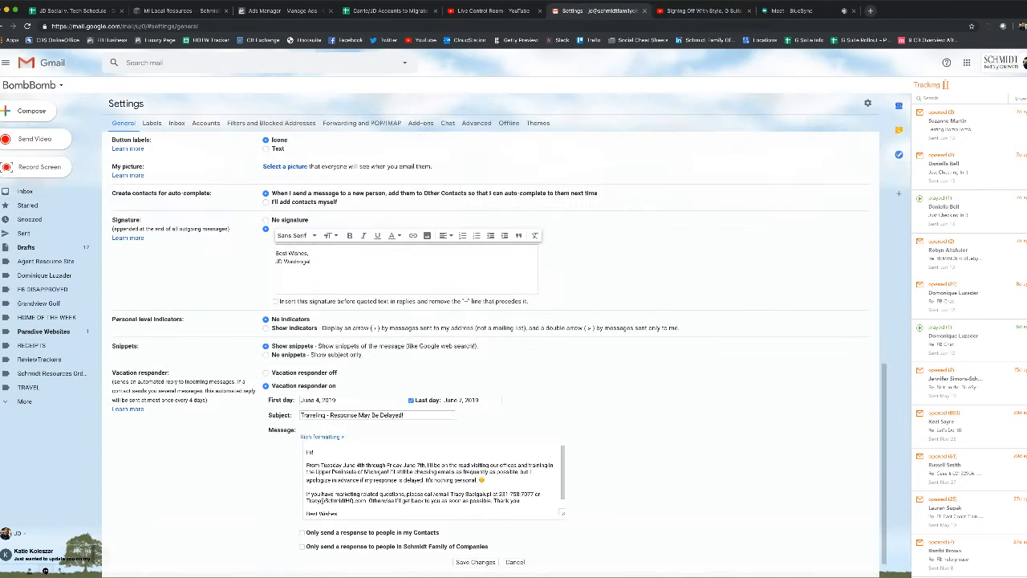
# Clear the signature box completely, deleting the 'Best Wishes,' sign-off and name
pyautogui.click(277, 269)
pyautogui.hotkey('ctrl', 'a')
pyautogui.press('BackSpace')
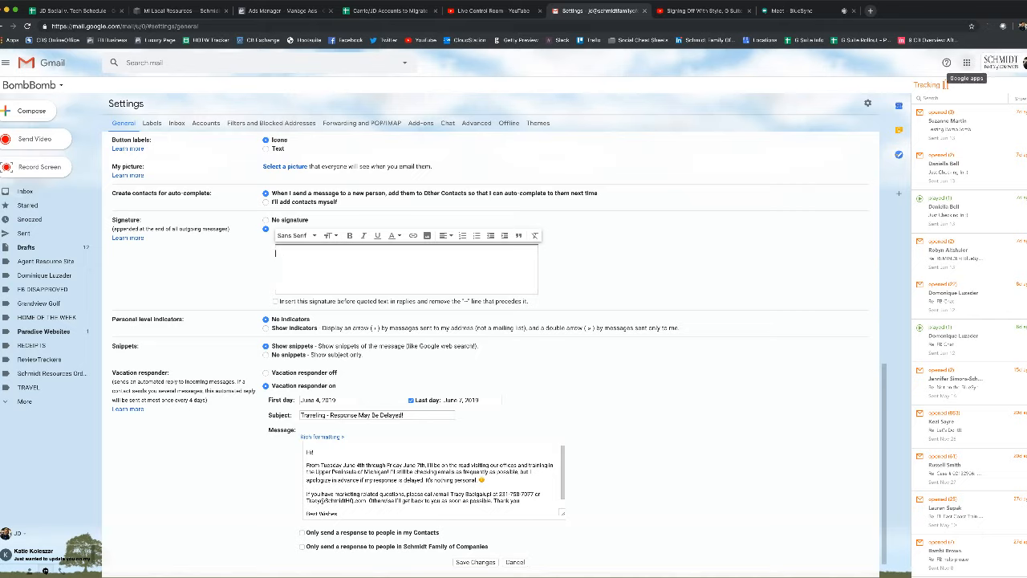
pyautogui.click(967, 62)
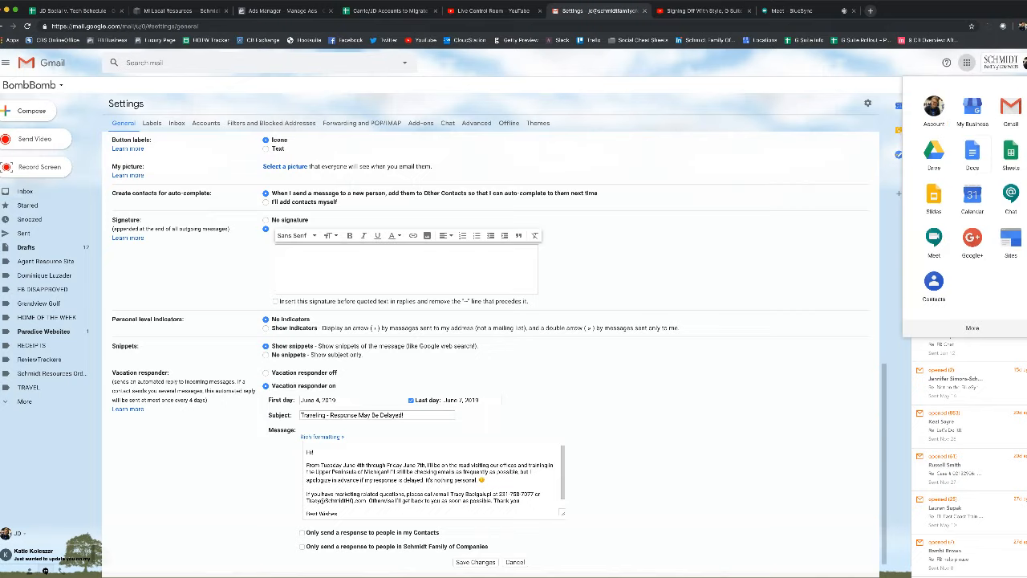
# Open Google Docs from the apps grid and start a blank Untitled document
pyautogui.click(971, 154)
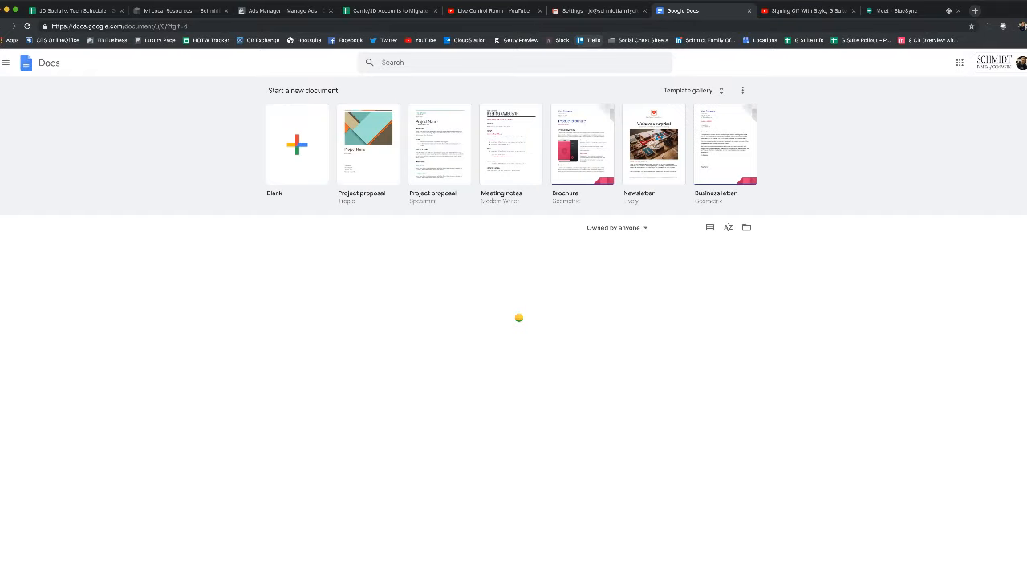
pyautogui.hotkey('ctrl', 'Tab')
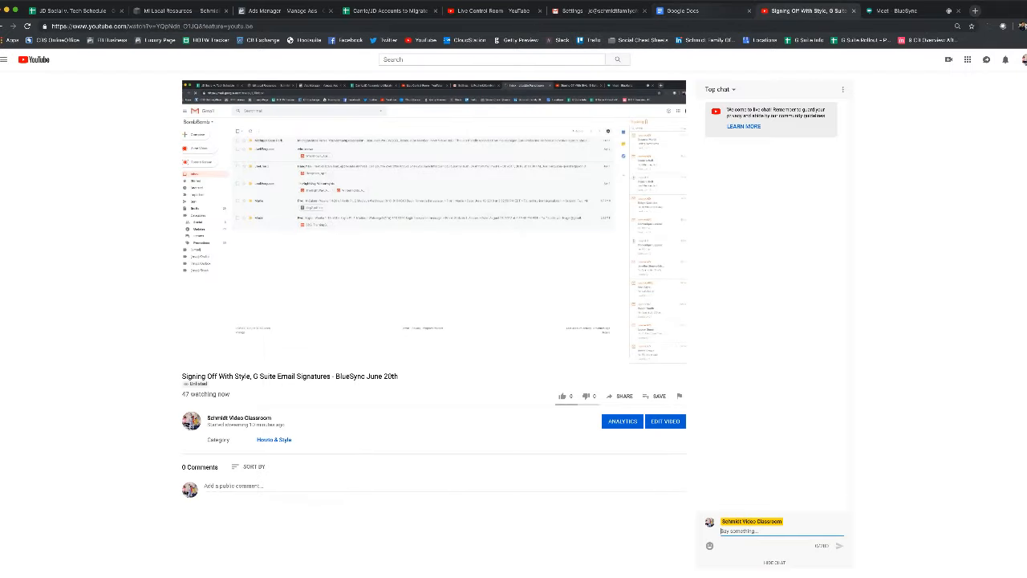
pyautogui.hotkey('ctrl', 'shift', 'Tab')
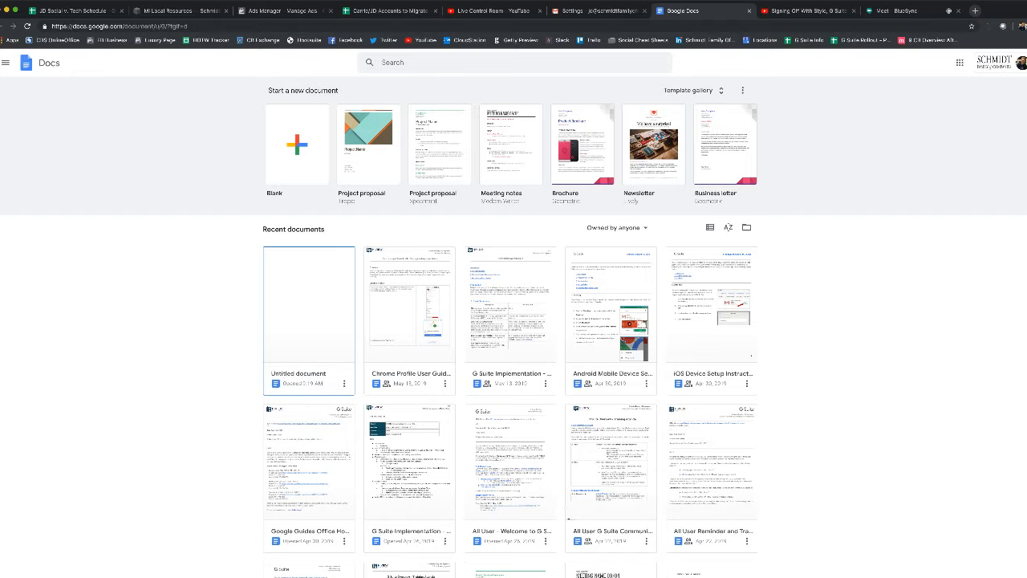
pyautogui.click(309, 305)
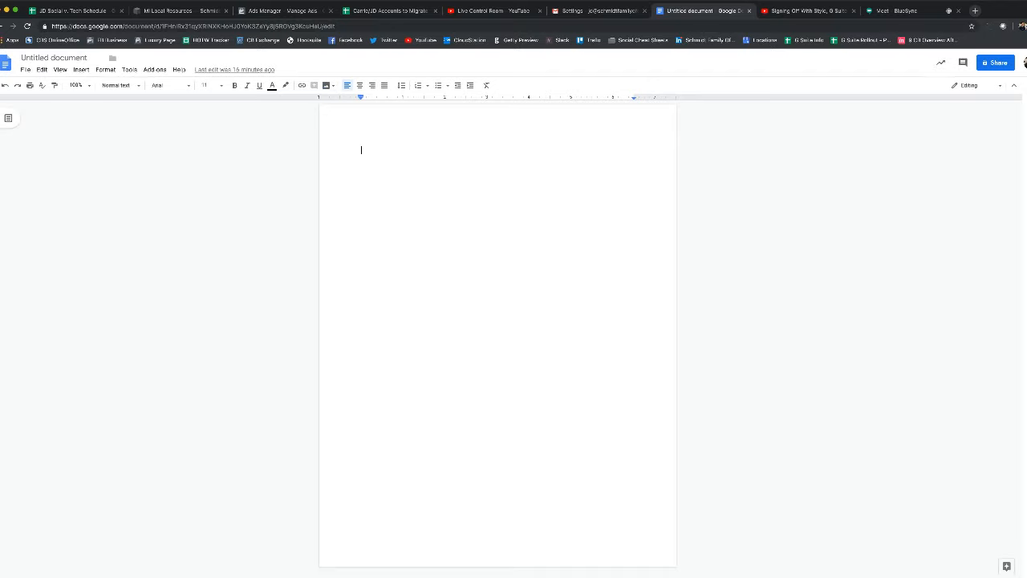
# Type 'Best Wishes,' and the sender's name, then paste the Schmidt banner image below
pyautogui.write('Best Wishes,')
pyautogui.press('Return')
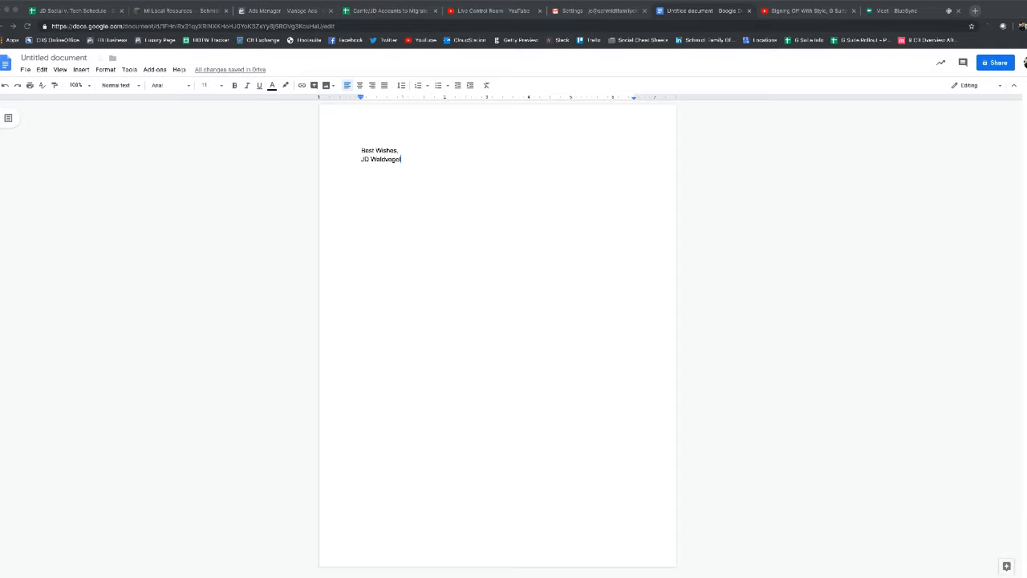
pyautogui.press('super+v')
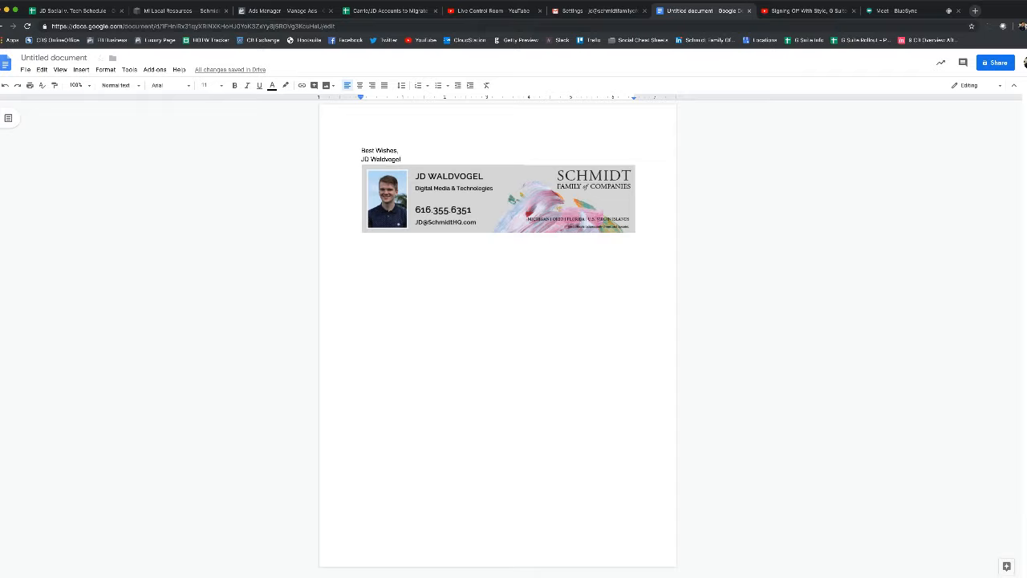
pyautogui.moveTo(361, 150); pyautogui.dragTo(403, 160)
pyautogui.hotkey('ctrl', 'c')
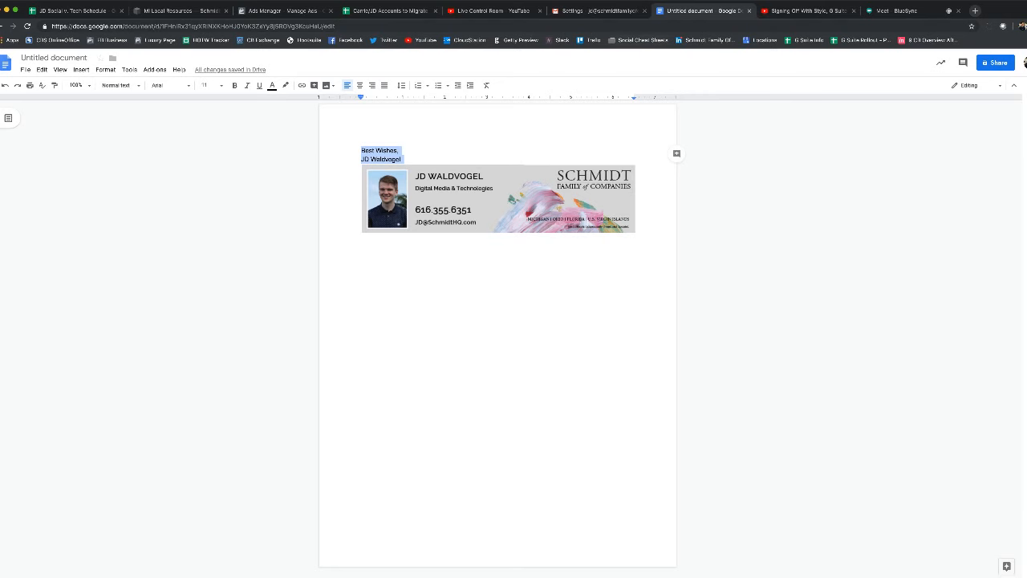
# Copy the sign-off, name and Schmidt banner from the document into Gmail's signature box
pyautogui.click(598, 11)
pyautogui.hotkey('ctrl', 'v')
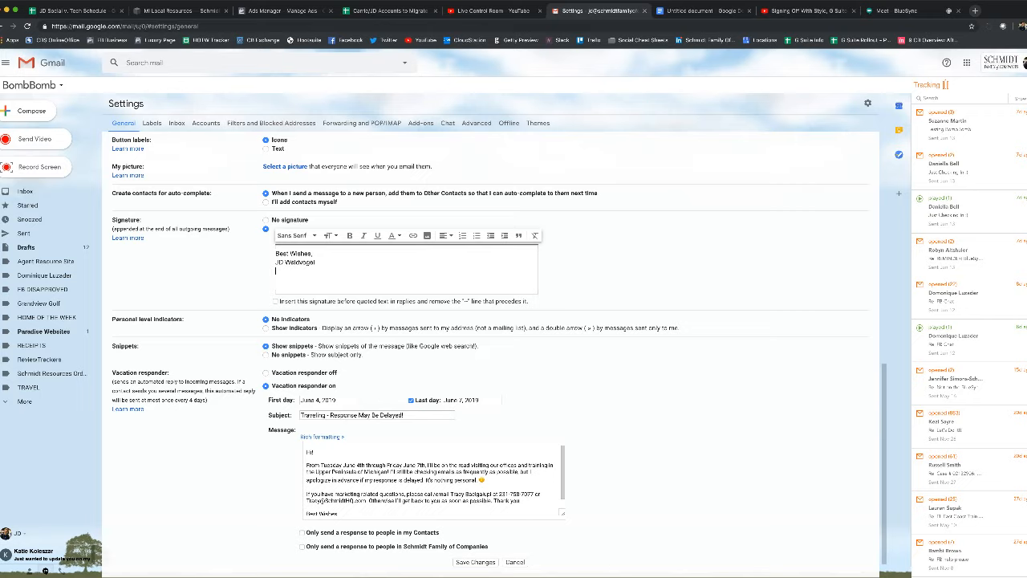
pyautogui.click(699, 11)
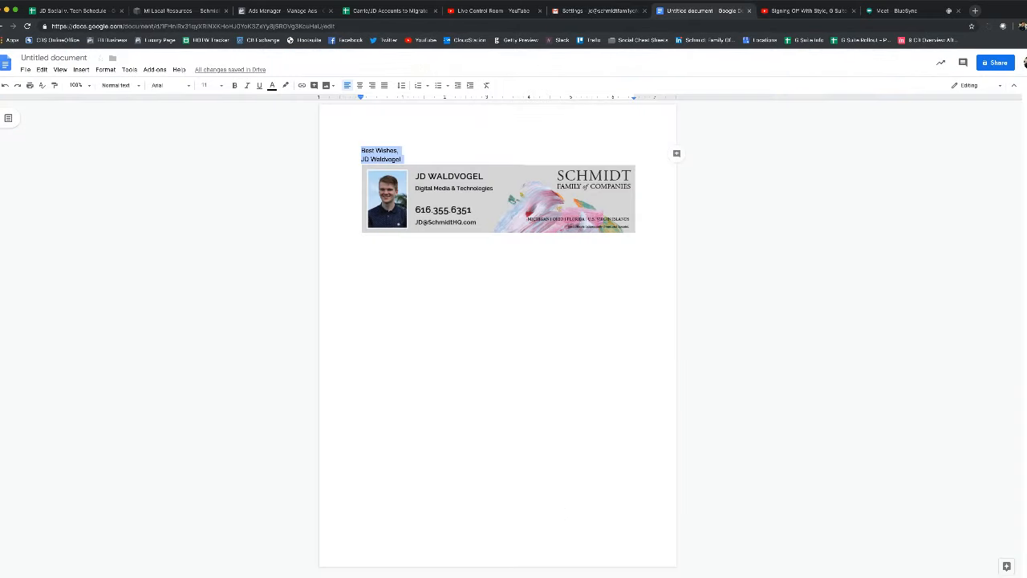
pyautogui.click(498, 199)
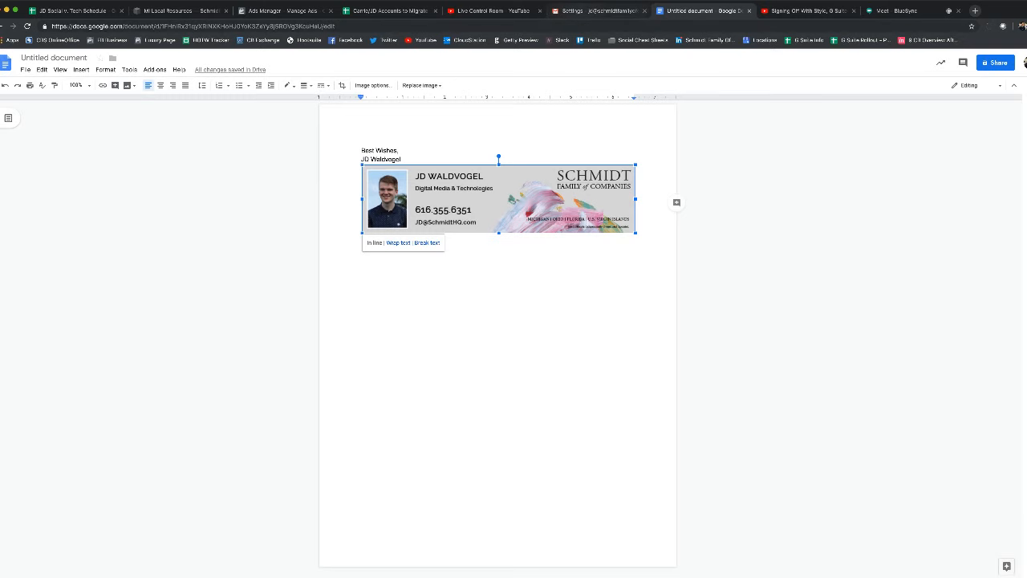
pyautogui.click(594, 11)
pyautogui.hotkey('ctrl', 'v')
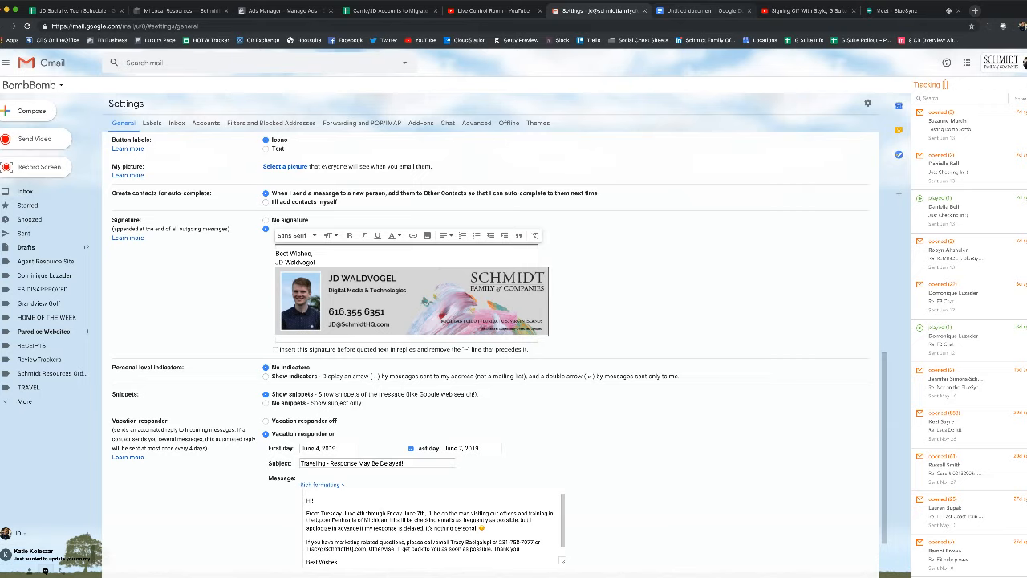
pyautogui.hotkey('ctrl', 'Tab')
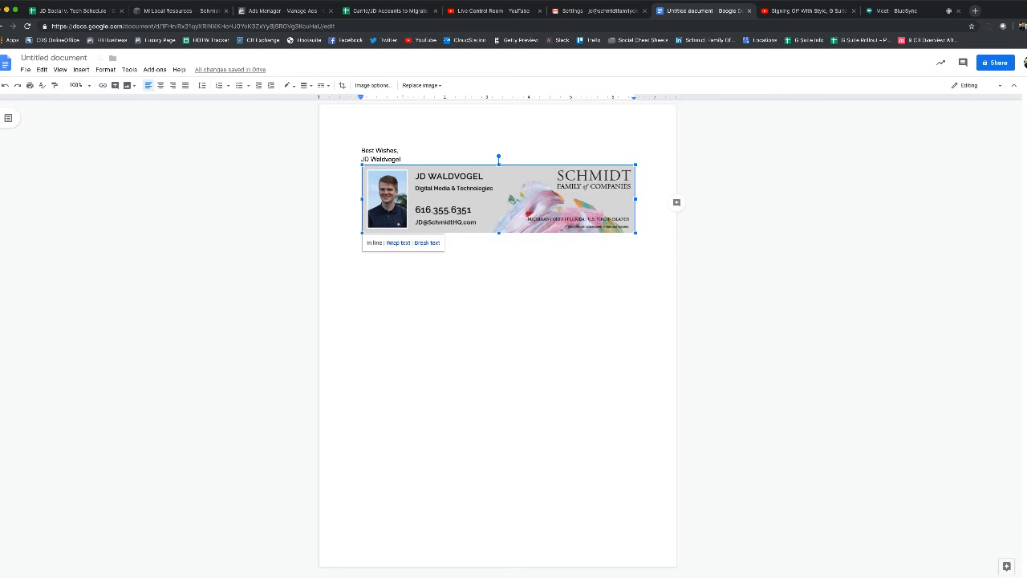
# Set the signature banner to Original size and save the signature settings
pyautogui.click(601, 11)
pyautogui.click(412, 301)
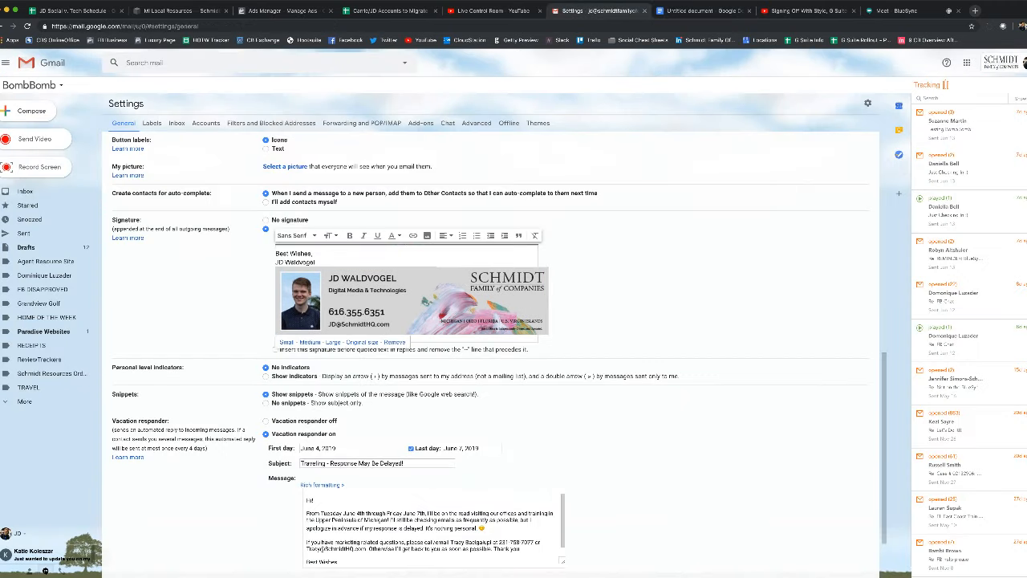
pyautogui.click(626, 298)
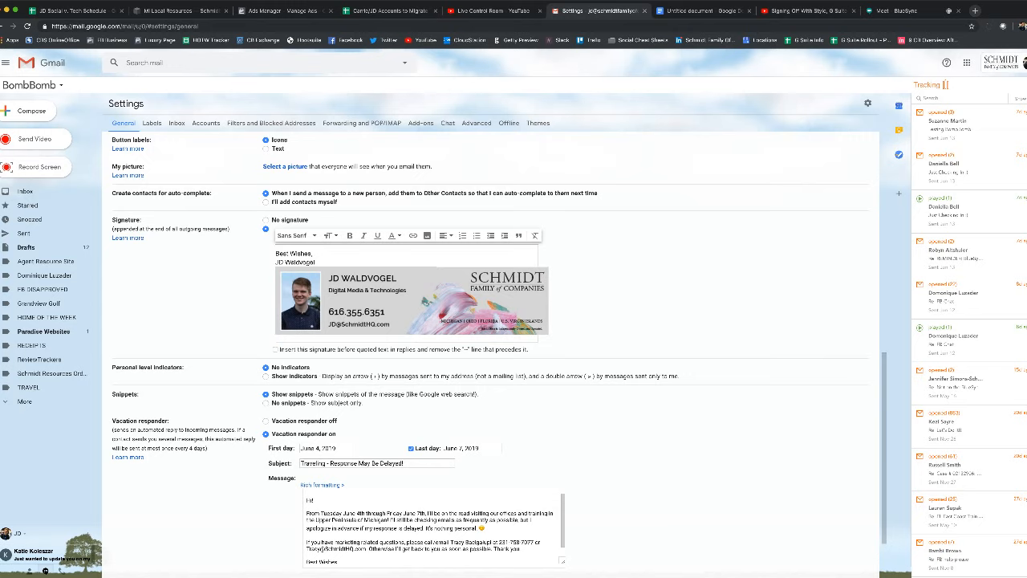
pyautogui.click(411, 301)
pyautogui.click(287, 342)
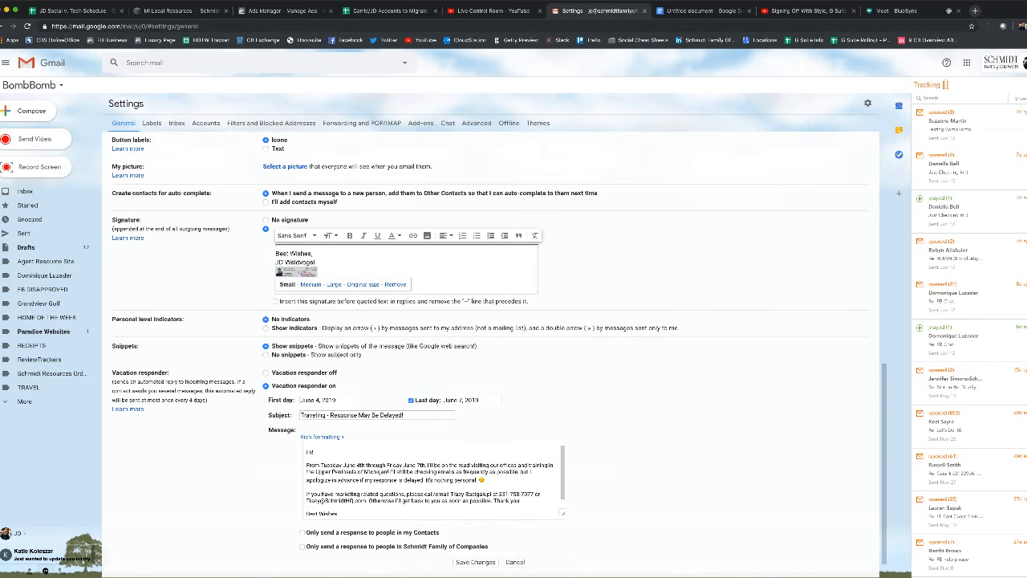
pyautogui.click(310, 284)
pyautogui.click(334, 295)
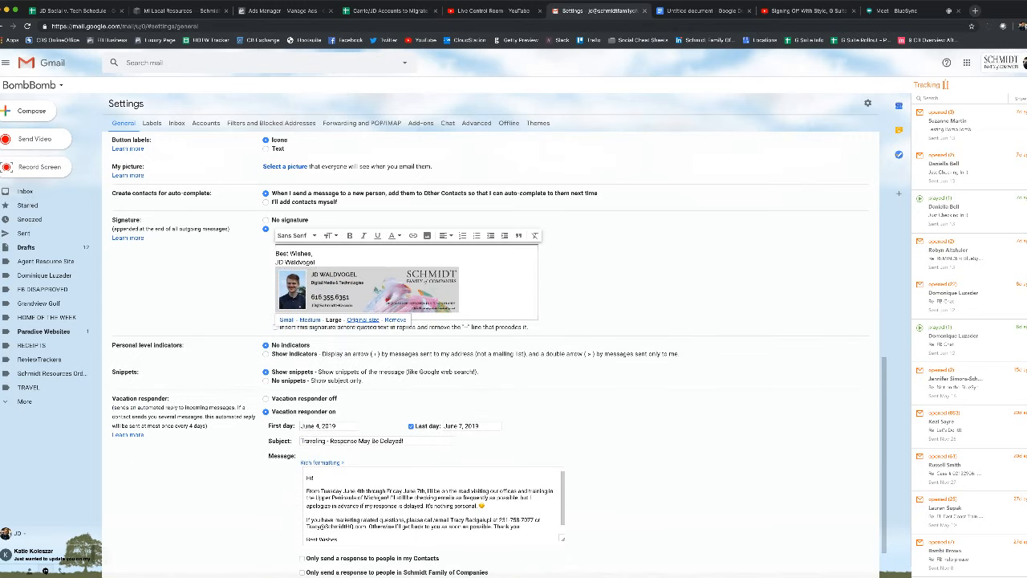
pyautogui.click(362, 319)
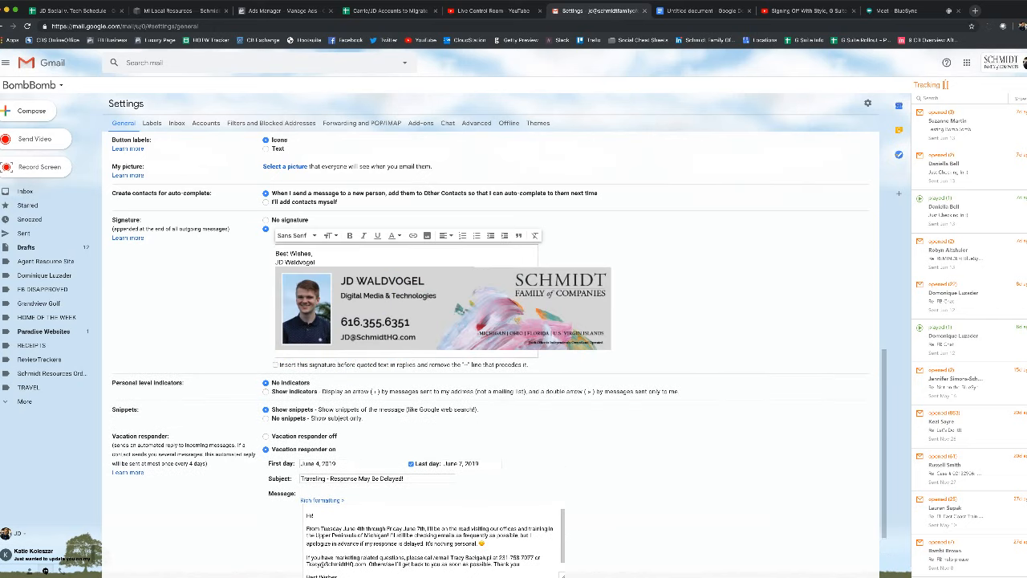
pyautogui.scroll(-2, 498, 353)
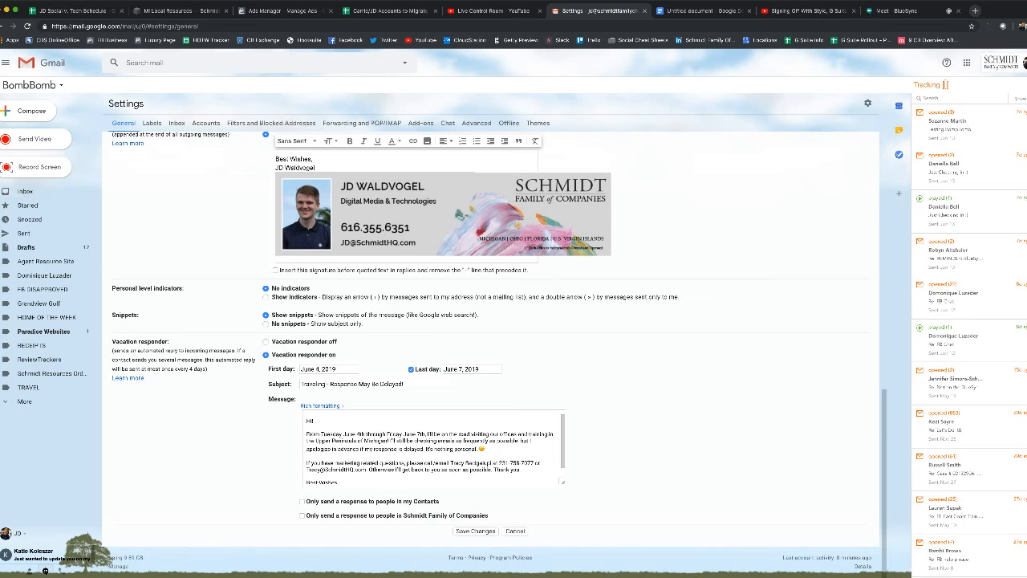
pyautogui.click(475, 531)
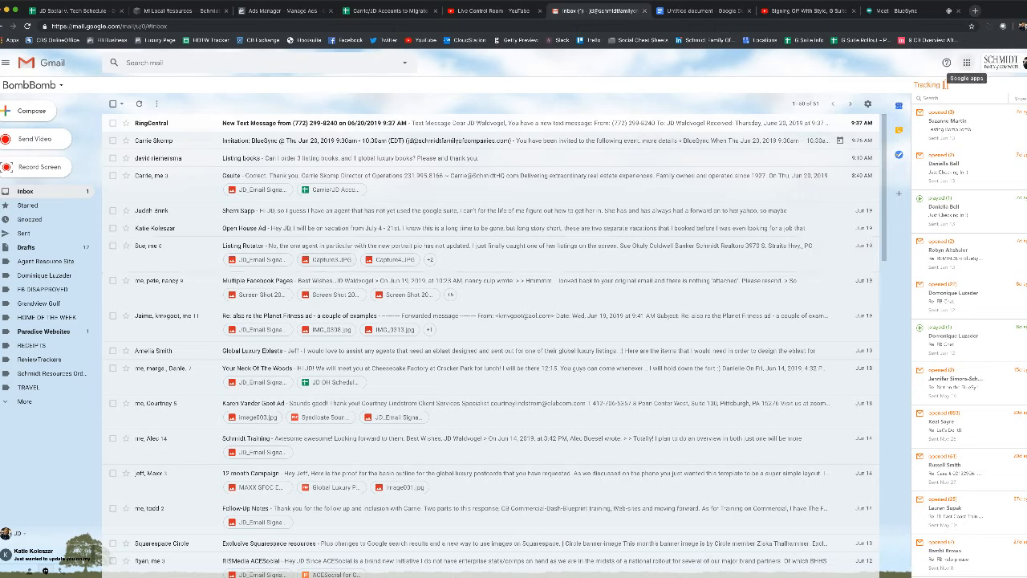
# Reopen Gmail settings and review the saved signature with sign-off, name and banner
pyautogui.click(867, 103)
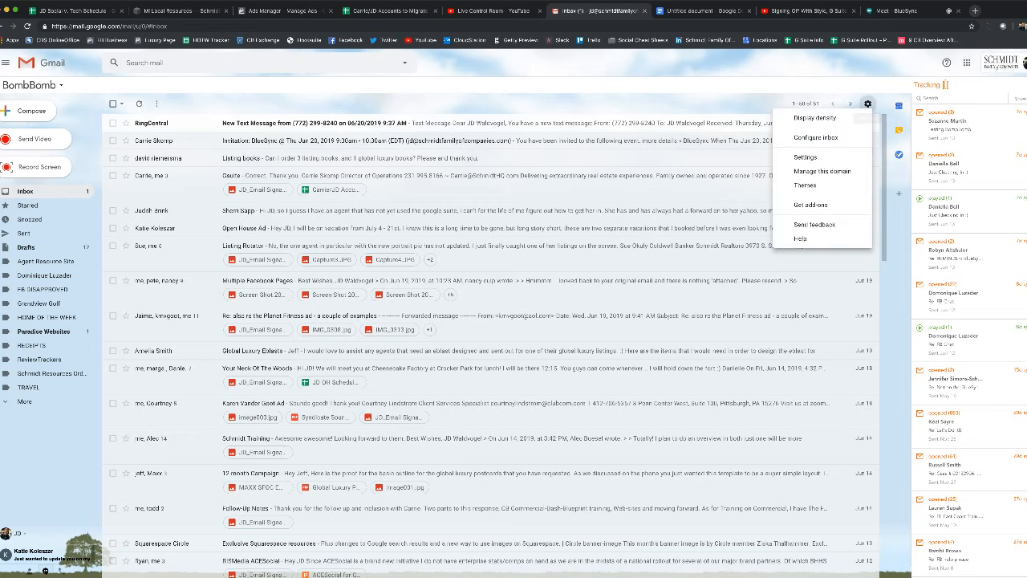
pyautogui.click(818, 155)
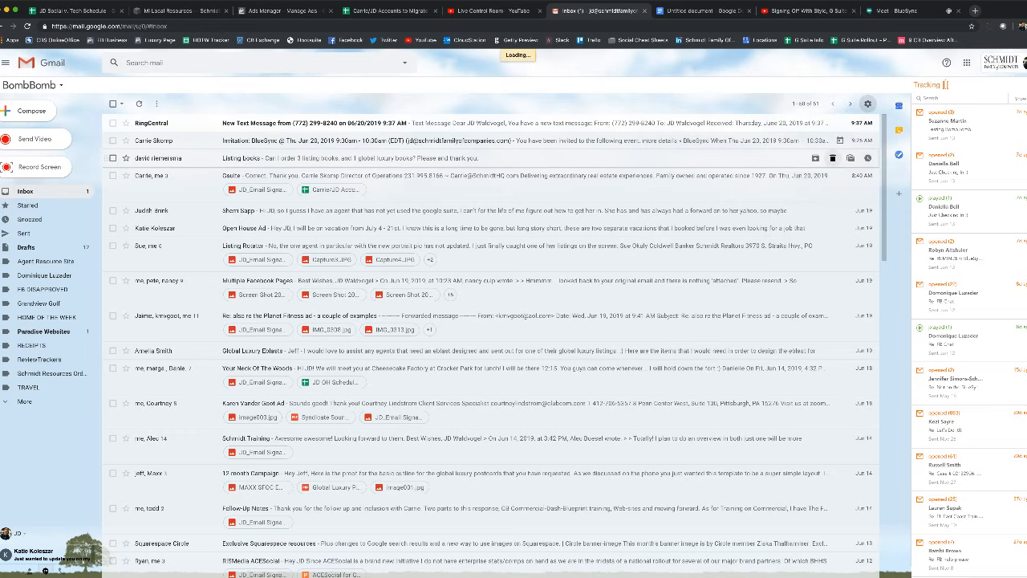
pyautogui.scroll(-10, 497, 353)
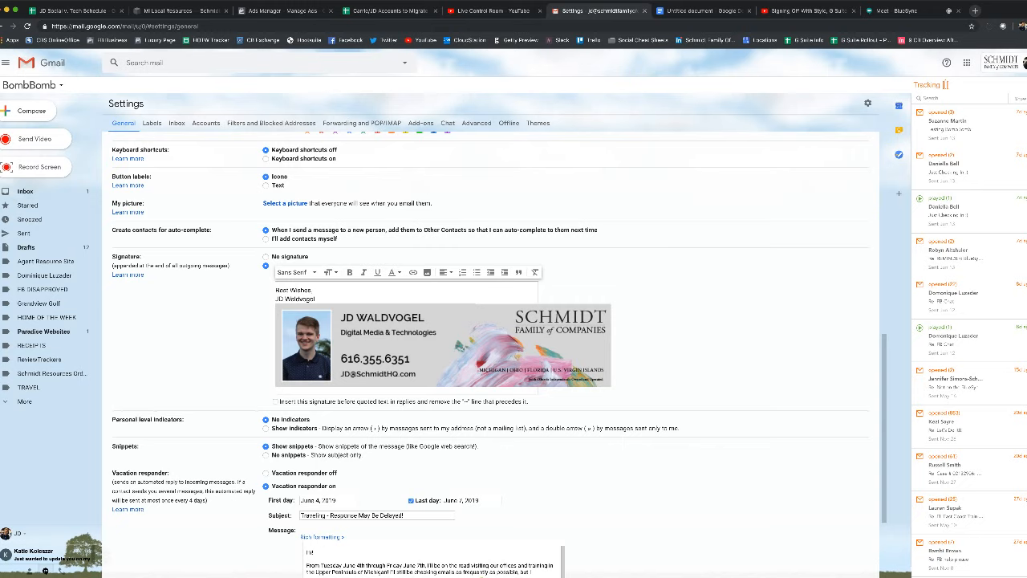
pyautogui.scroll(1, 497, 353)
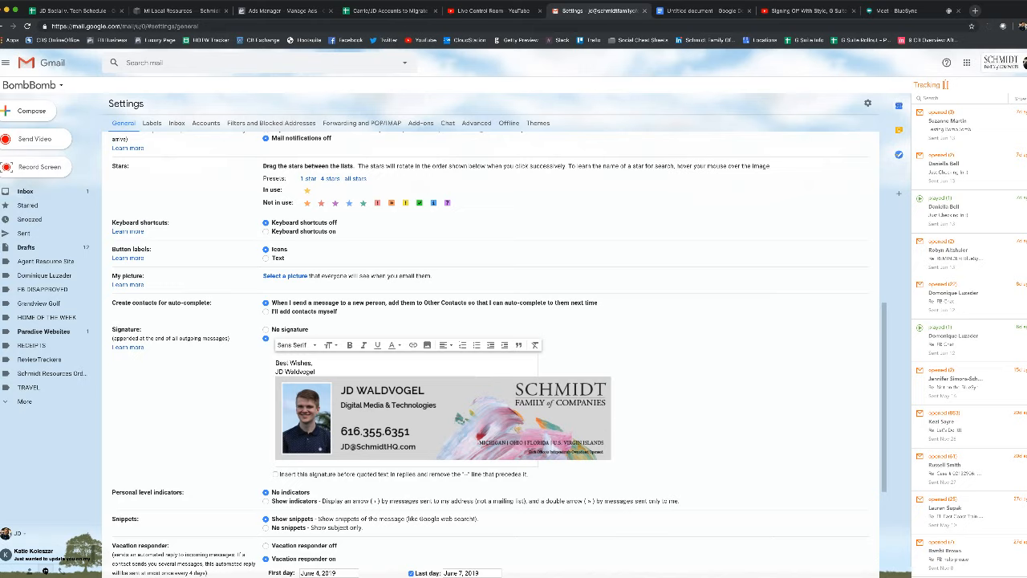
# Add a '15 kb or UNDER' line above the 'Best Wishes,' sign-off
pyautogui.click(276, 362)
pyautogui.write('\\')
pyautogui.press('Return')
pyautogui.press('Return')
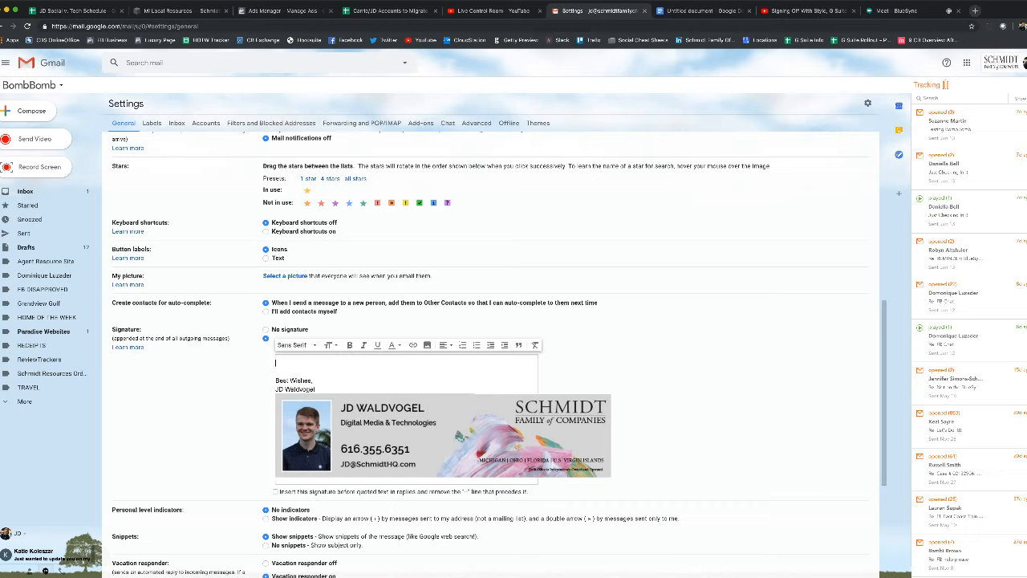
pyautogui.write('15 kb or UNDER')
pyautogui.tripleClick(312, 363)
# Zoom the page in to inspect the new note, then back to normal size
pyautogui.hotkey('ctrl', '+')
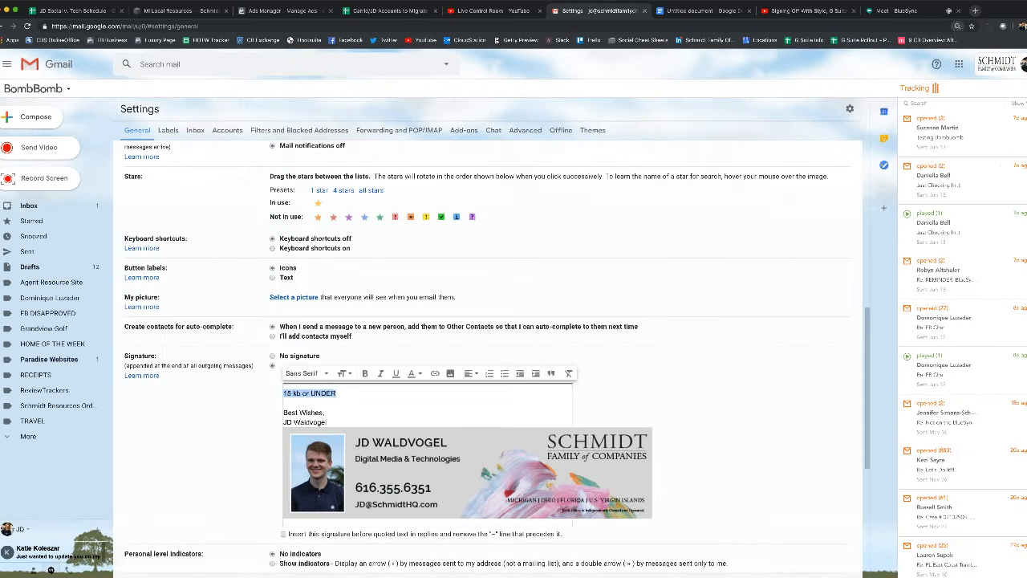
pyautogui.hotkey('ctrl', '+')
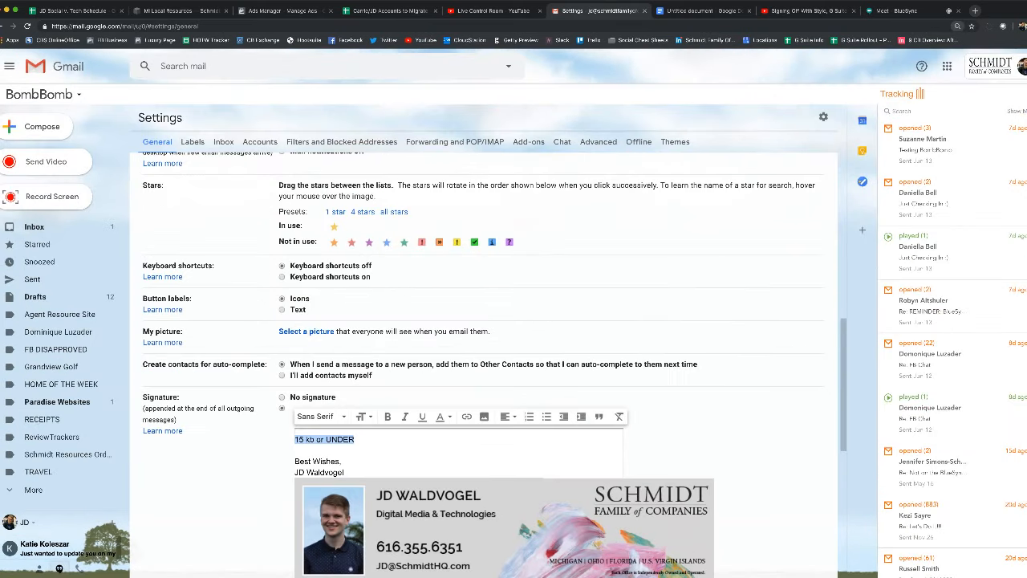
pyautogui.scroll(-1, 482, 361)
pyautogui.scroll(-1, 495, 364)
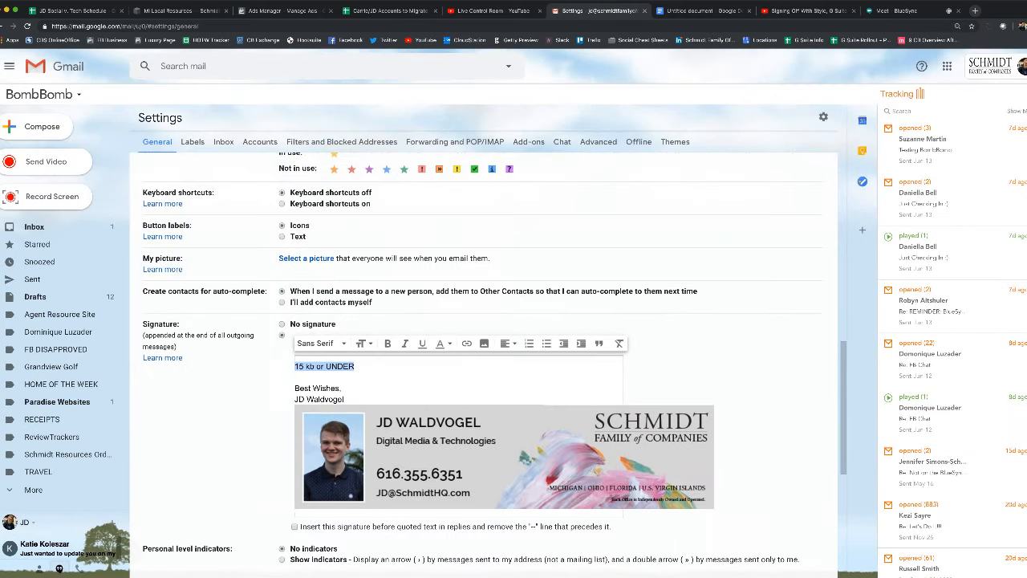
pyautogui.hotkey('ctrl', '-')
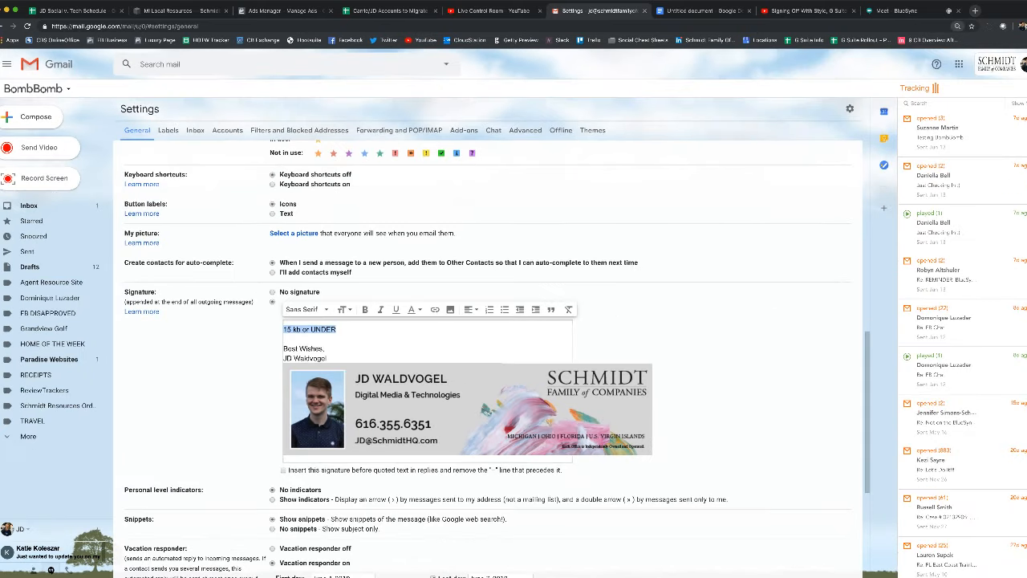
pyautogui.hotkey('ctrl', '-')
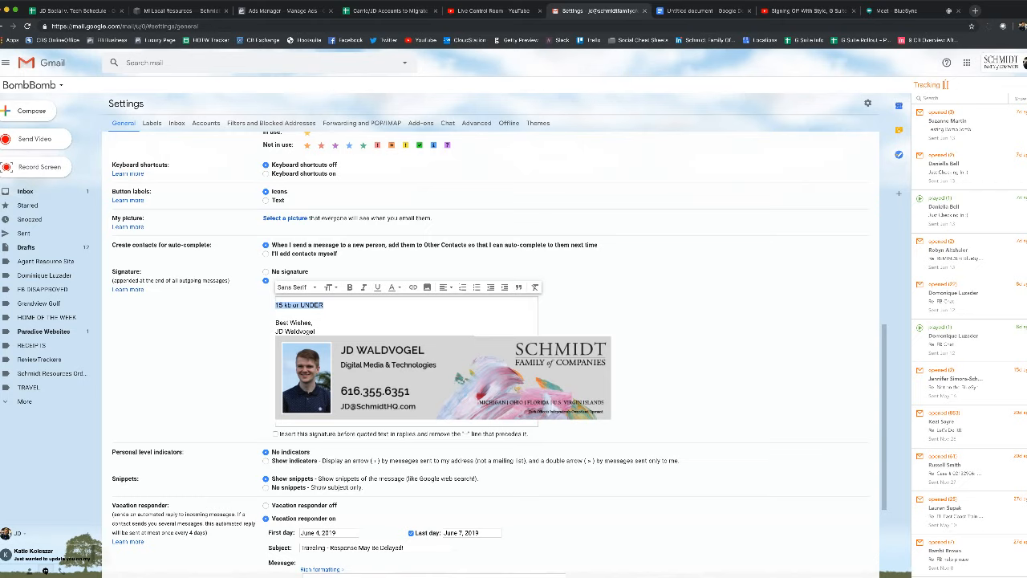
# Delete the '15 kb or UNDER' note, blank lines, banner image and Best Wishes sign-off from the signature
pyautogui.click(313, 322)
pyautogui.tripleClick(299, 305)
pyautogui.press('BackSpace')
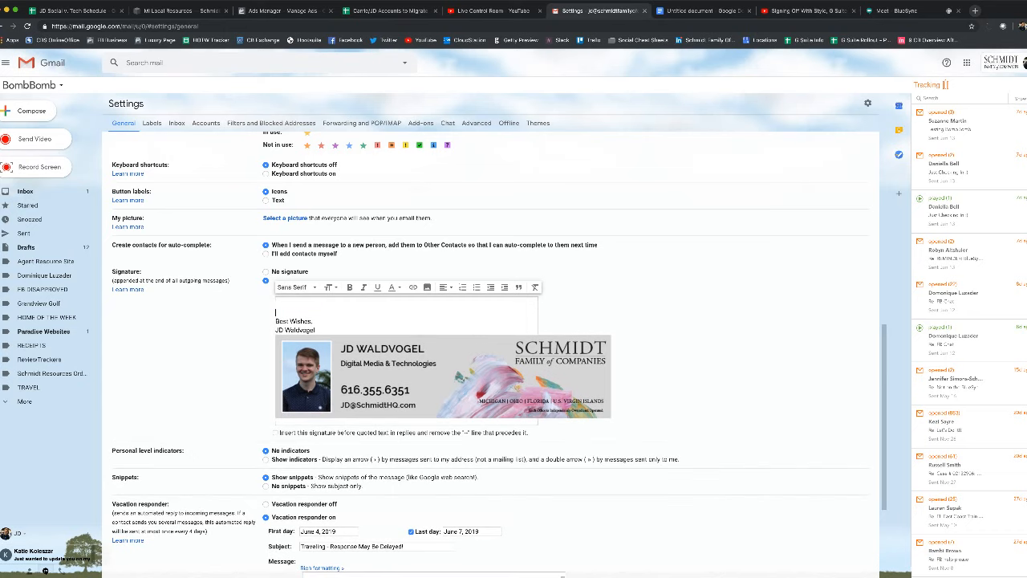
pyautogui.press('BackSpace')
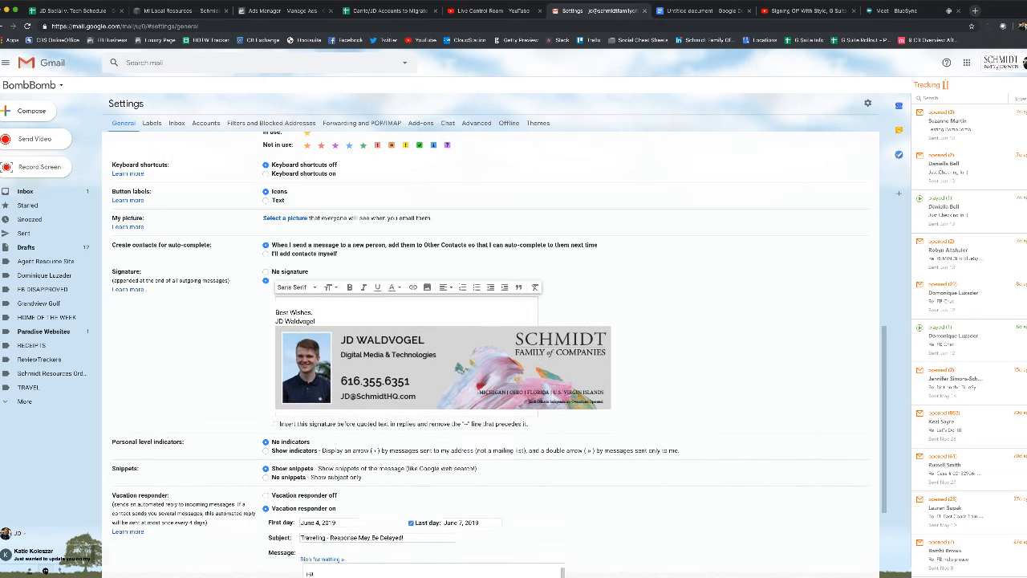
pyautogui.press('BackSpace')
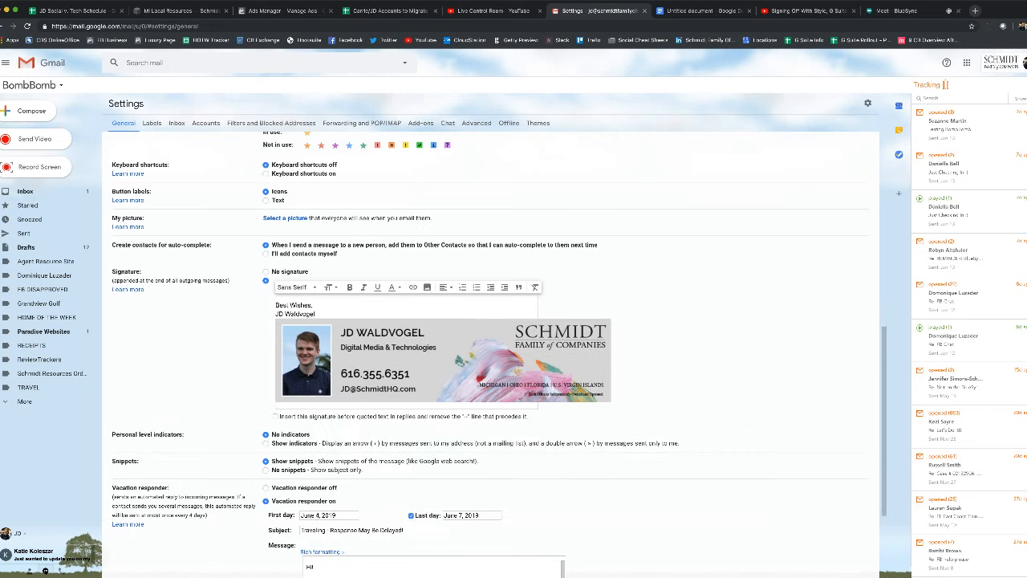
pyautogui.press('BackSpace')
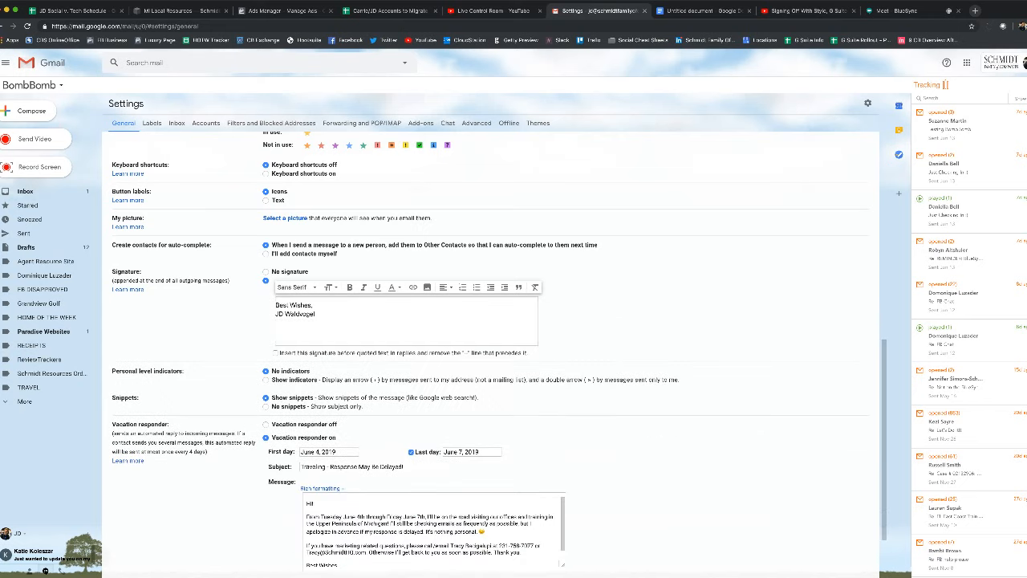
pyautogui.hotkey('ctrl', 'a')
pyautogui.press('BackSpace')
pyautogui.click(427, 287)
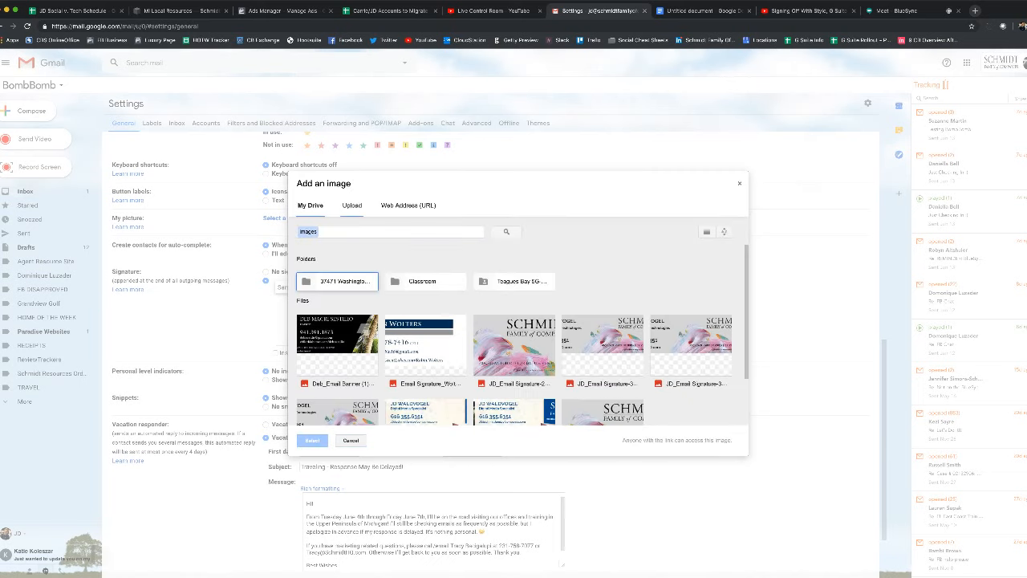
pyautogui.click(352, 205)
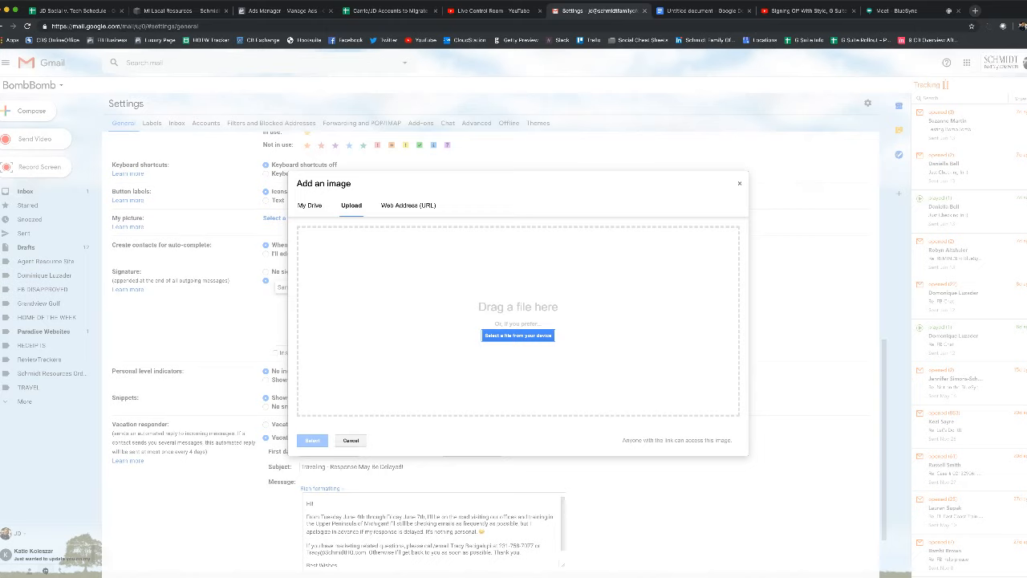
pyautogui.click(519, 335)
pyautogui.press('Escape')
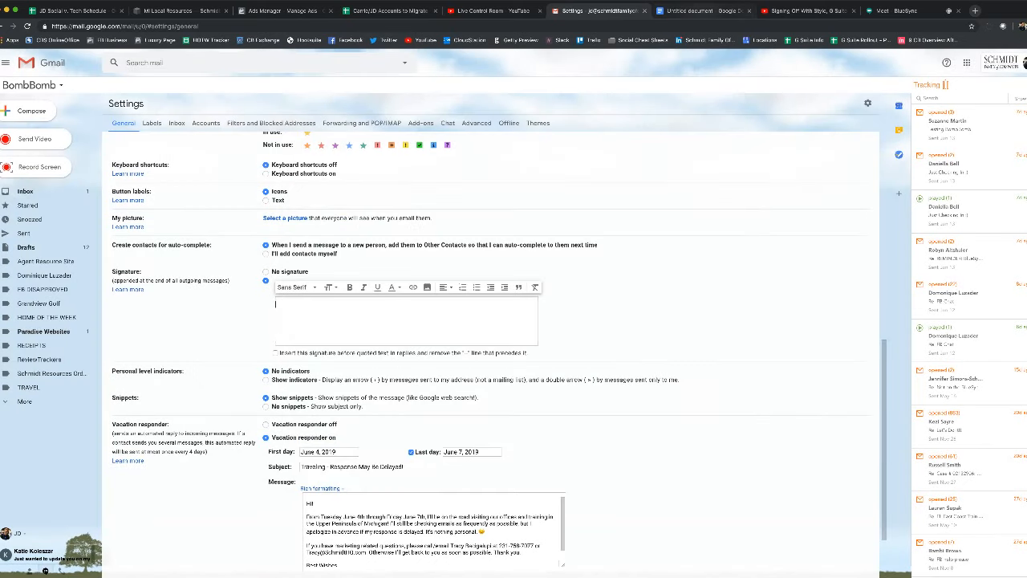
pyautogui.click(698, 11)
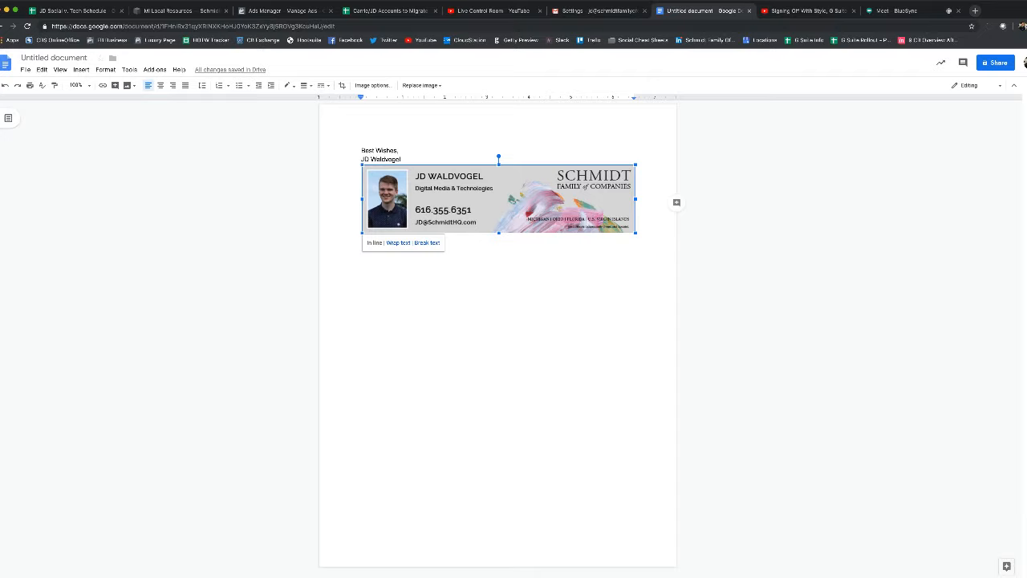
# Copy the Google Doc's sign-off content and paste it into the Gmail signature box
pyautogui.hotkey('ctrl', 'a')
pyautogui.hotkey('ctrl', 'c')
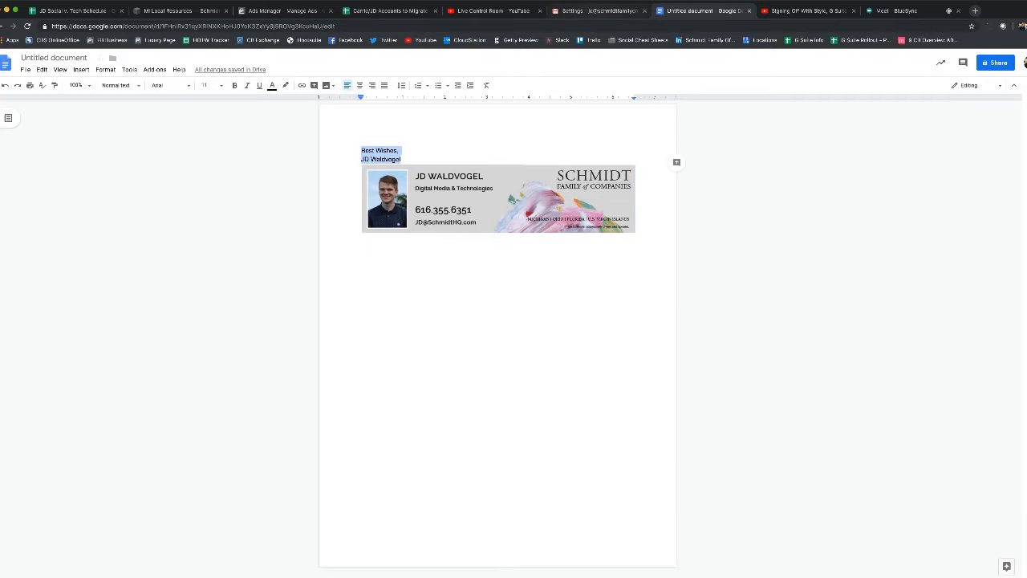
pyautogui.click(597, 11)
pyautogui.hotkey('ctrl', 'v')
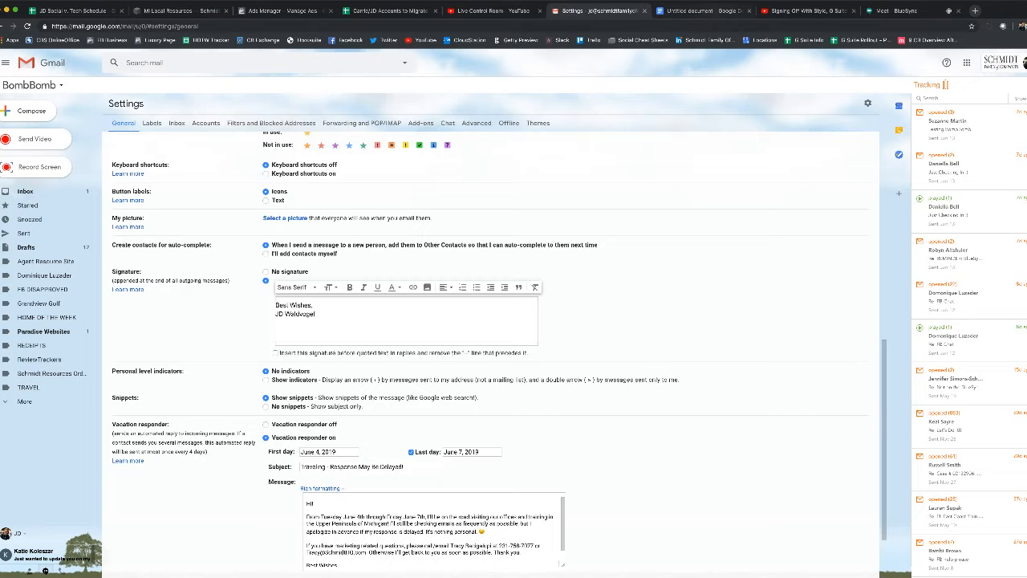
# Copy the Schmidt banner image alone from the Doc and paste it below the name line
pyautogui.click(708, 11)
pyautogui.click(562, 281)
pyautogui.click(529, 205)
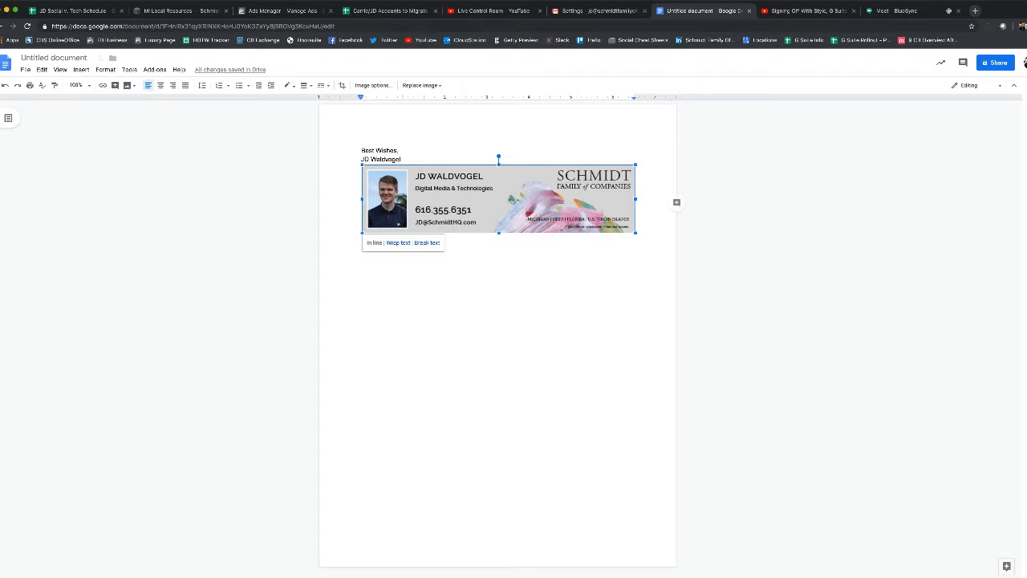
pyautogui.click(388, 150)
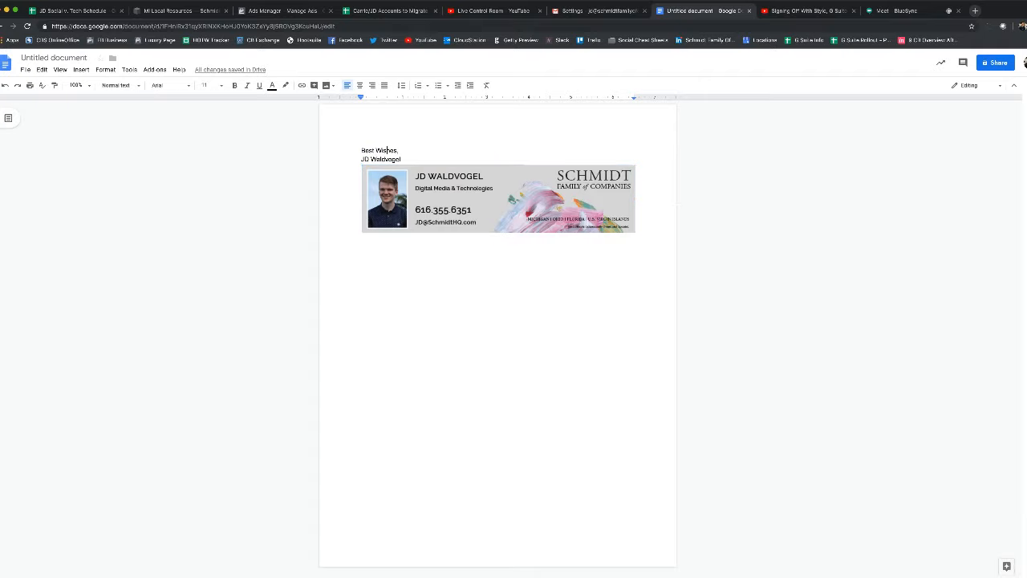
pyautogui.press('super+a')
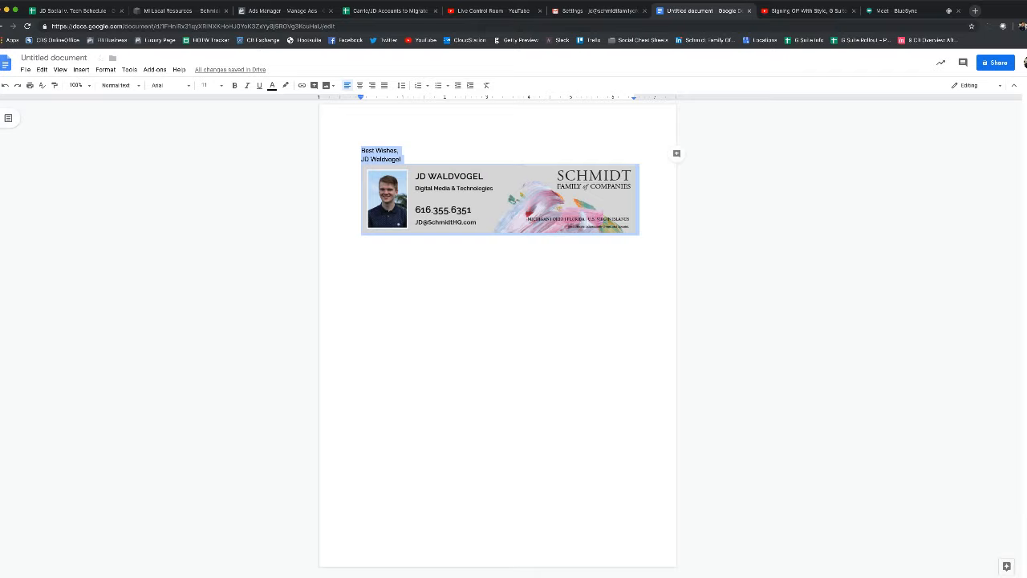
pyautogui.click(514, 204)
pyautogui.click(529, 280)
pyautogui.click(513, 204)
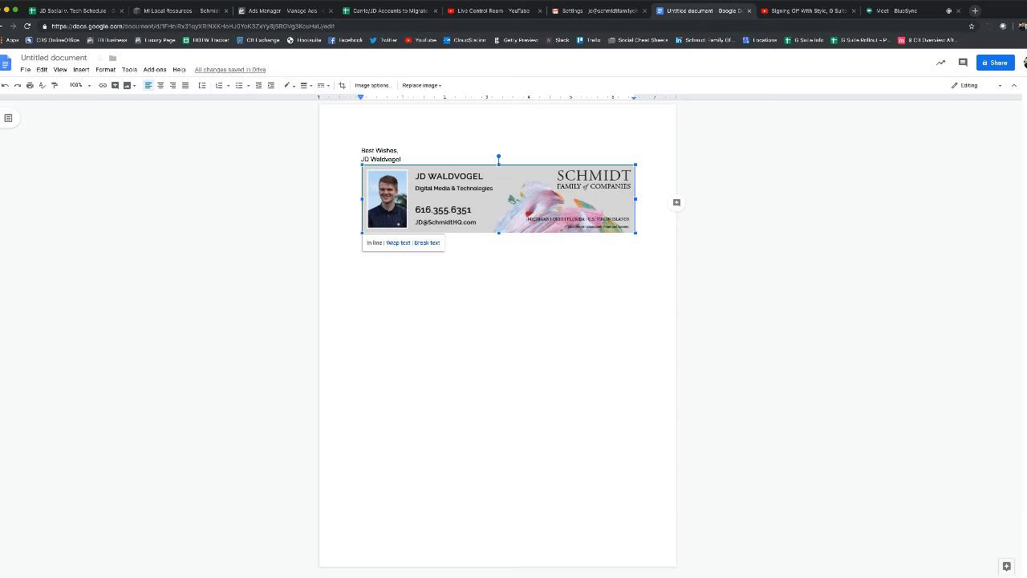
pyautogui.click(598, 11)
pyautogui.press('super+v')
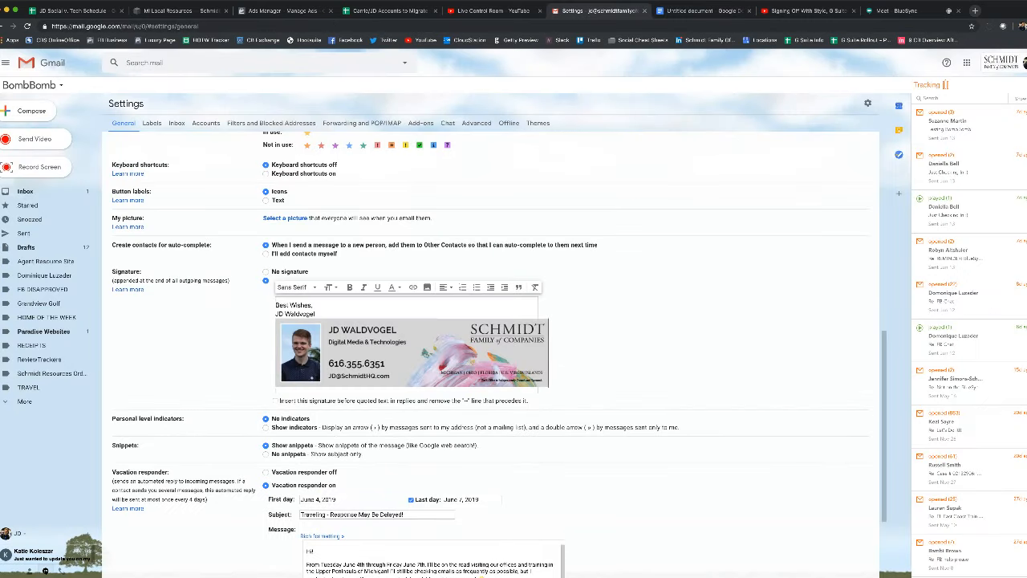
# Save the new signature, preview it in a compose draft, then switch to the YouTube stream
pyautogui.scroll(-3, 495, 353)
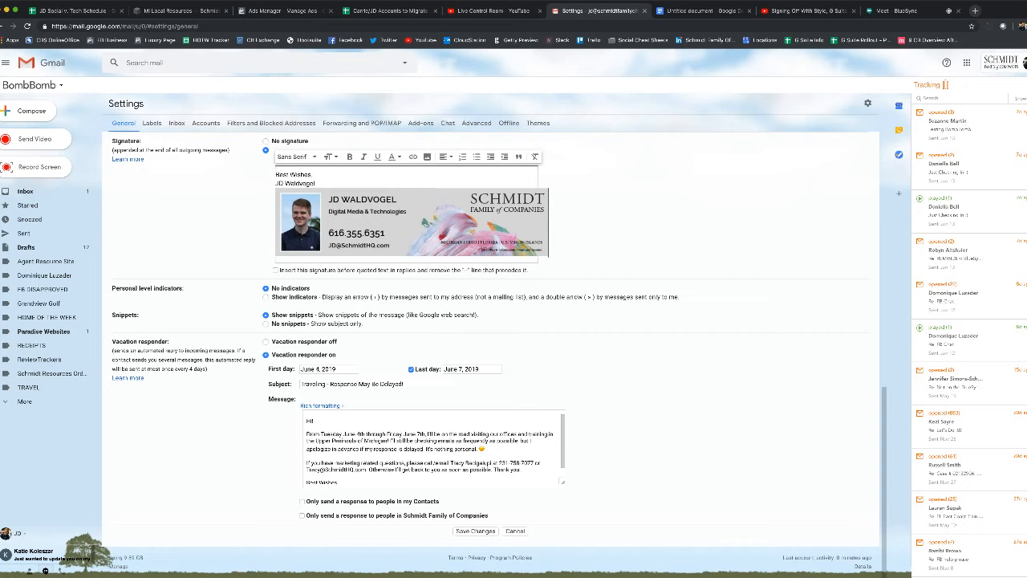
pyautogui.click(475, 531)
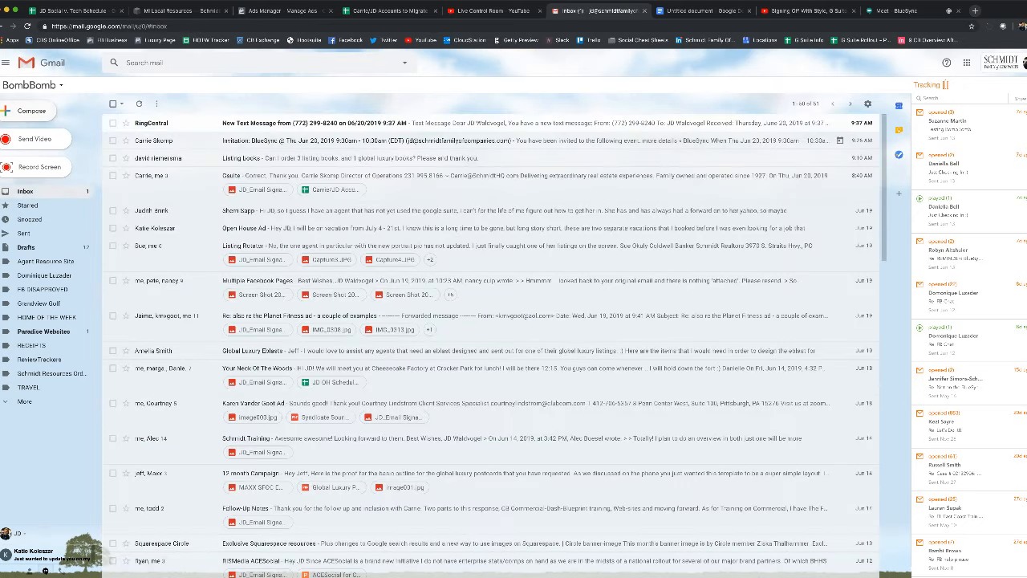
pyautogui.press('c')
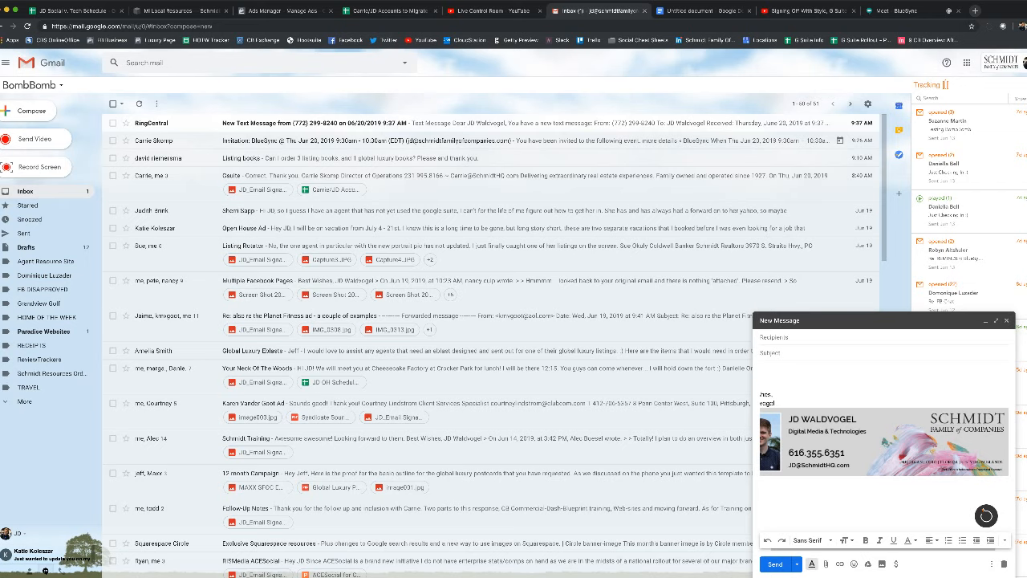
pyautogui.click(1006, 320)
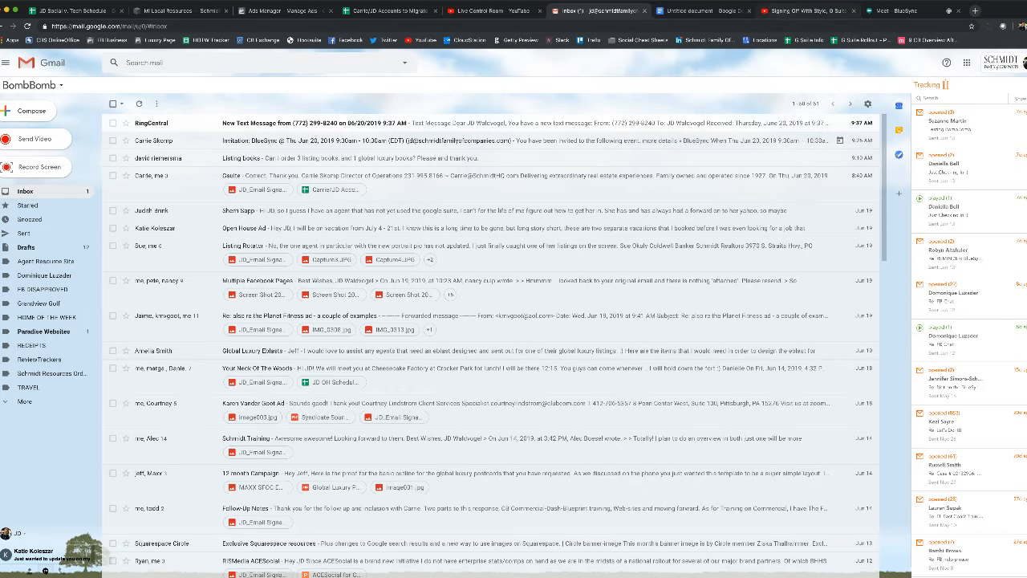
pyautogui.click(806, 10)
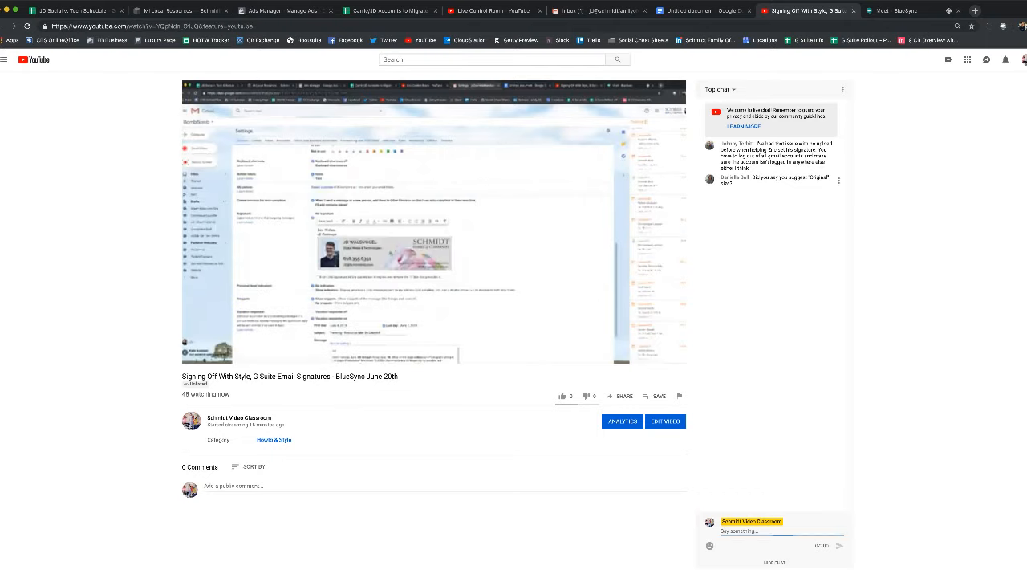
# Read the viewers' live-chat comments, including the Original size question, then return to the Gmail inbox
pyautogui.moveTo(752, 178); pyautogui.dragTo(734, 184)
pyautogui.click(762, 183)
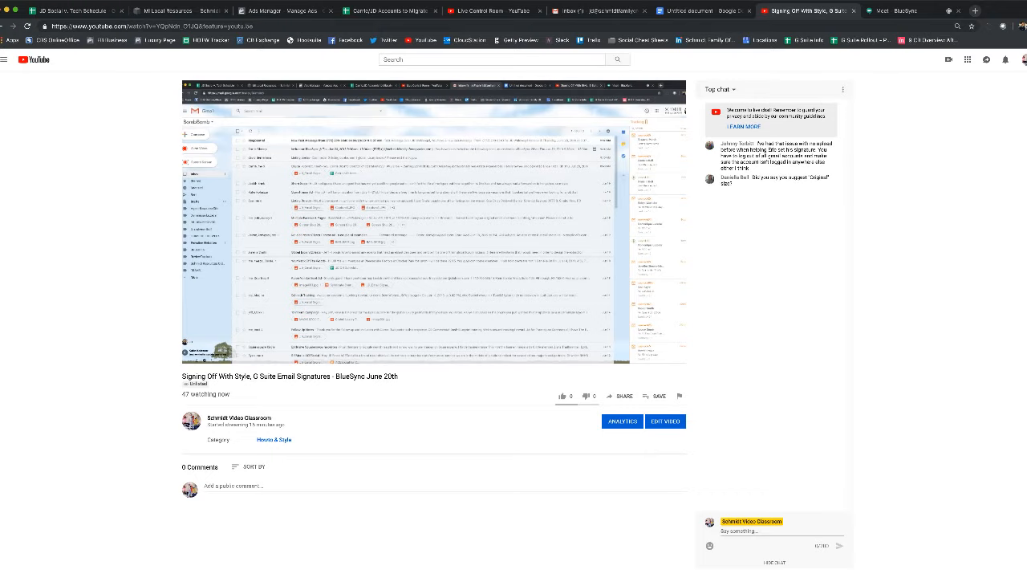
pyautogui.moveTo(756, 143); pyautogui.dragTo(750, 168)
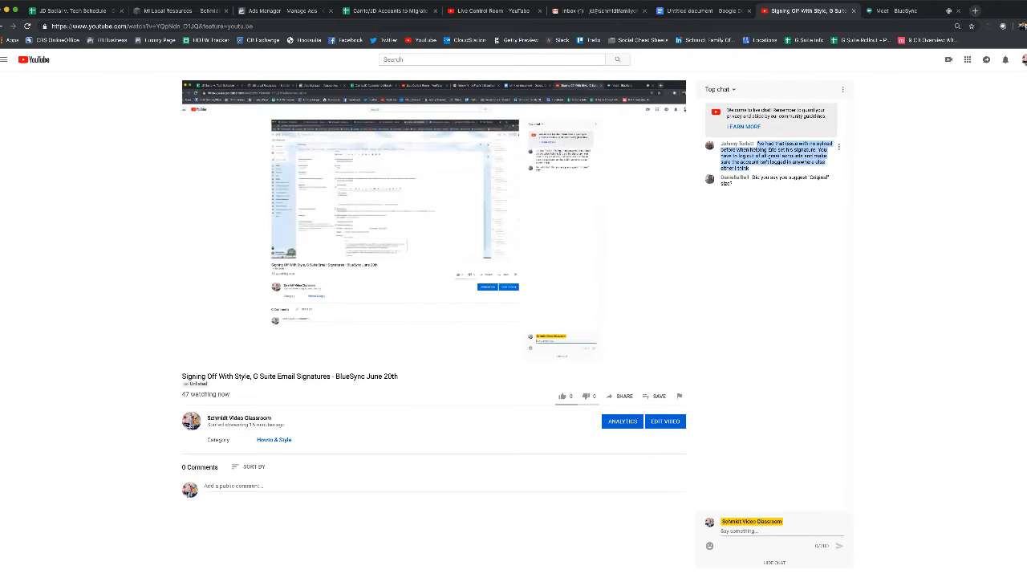
pyautogui.click(750, 168)
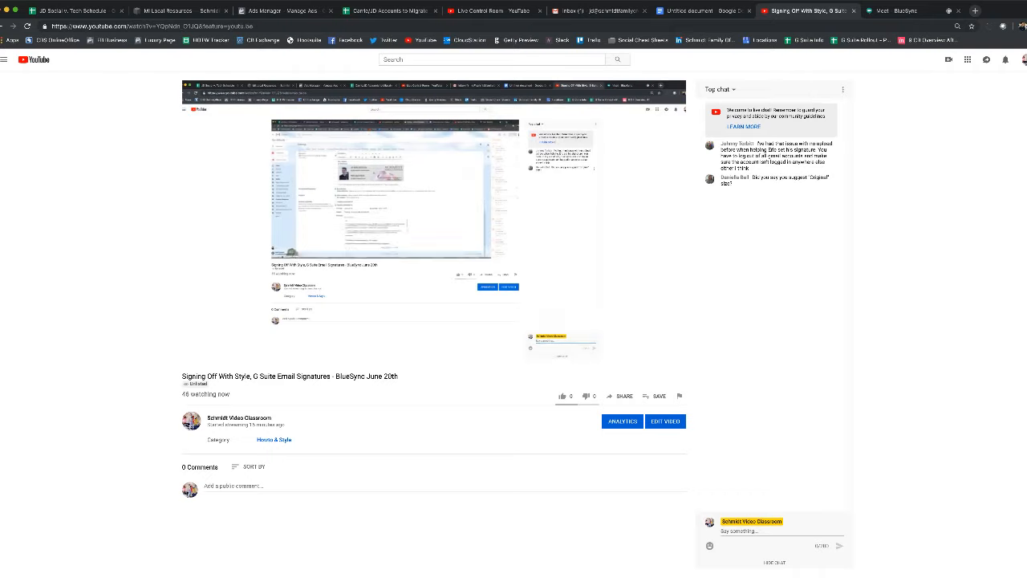
pyautogui.tripleClick(783, 178)
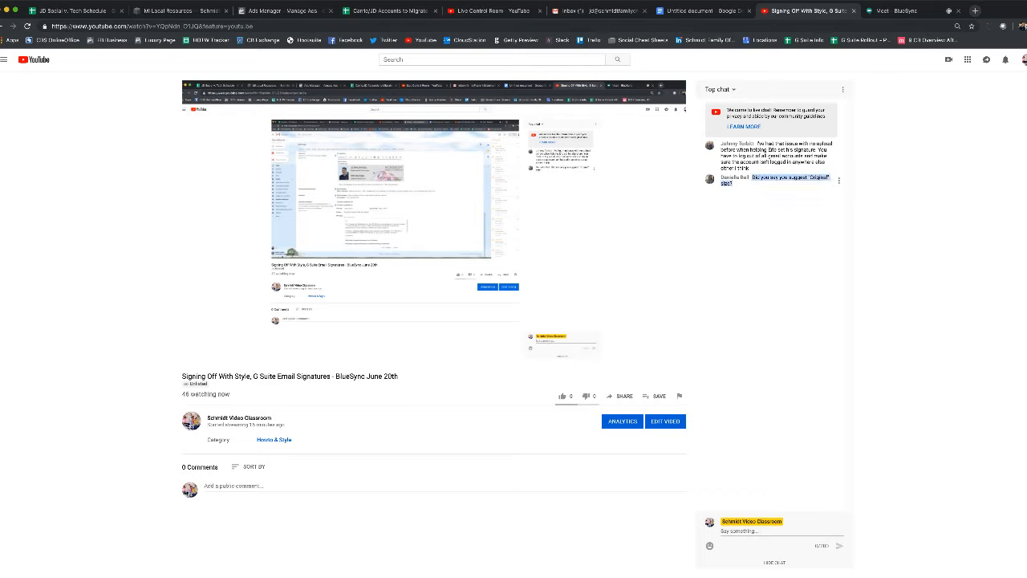
pyautogui.click(780, 188)
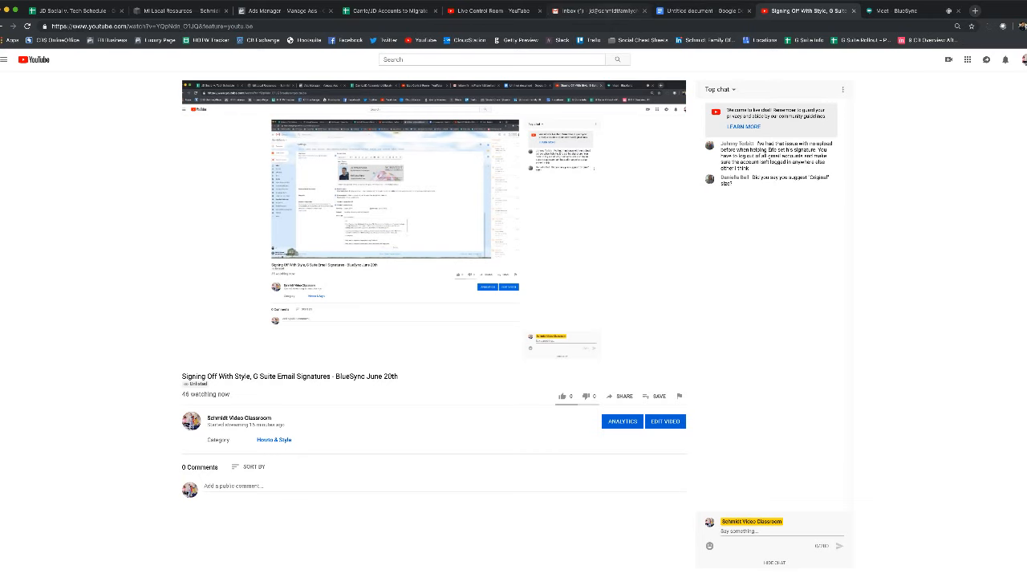
pyautogui.click(602, 11)
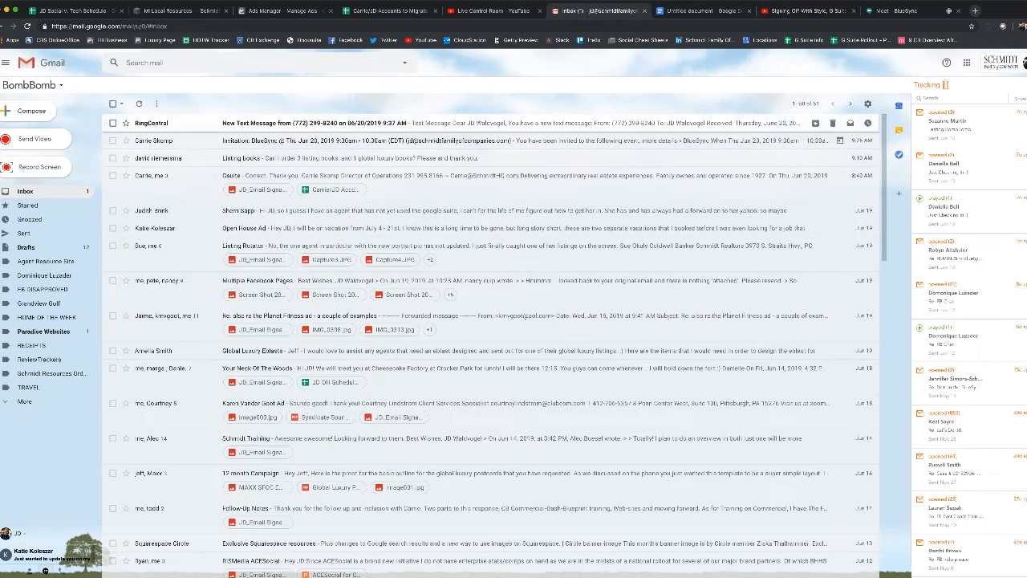
# Review the saved Best Wishes banner signature on Gmail's Settings page, then go back to YouTube
pyautogui.click(966, 62)
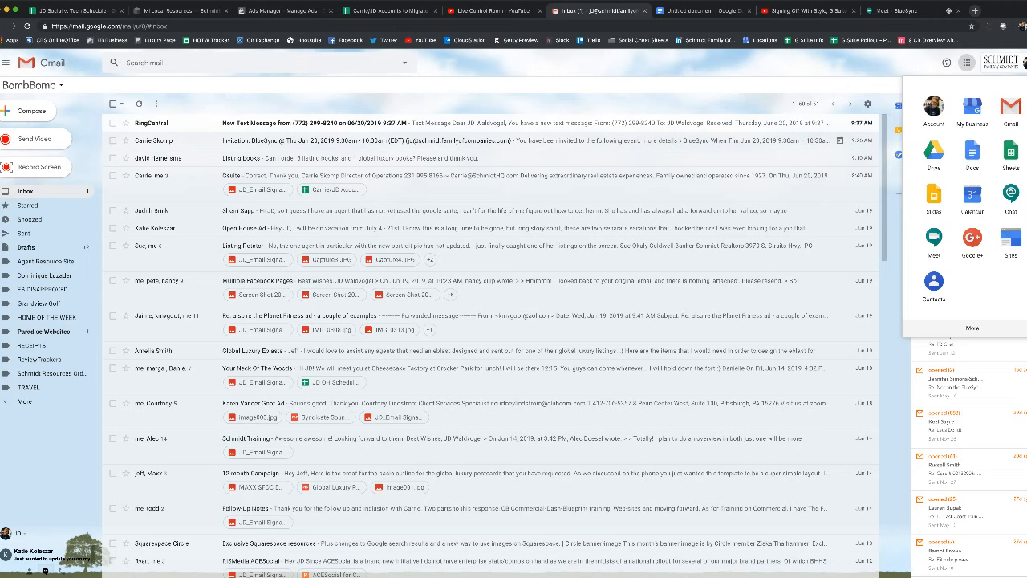
pyautogui.click(867, 104)
pyautogui.click(867, 103)
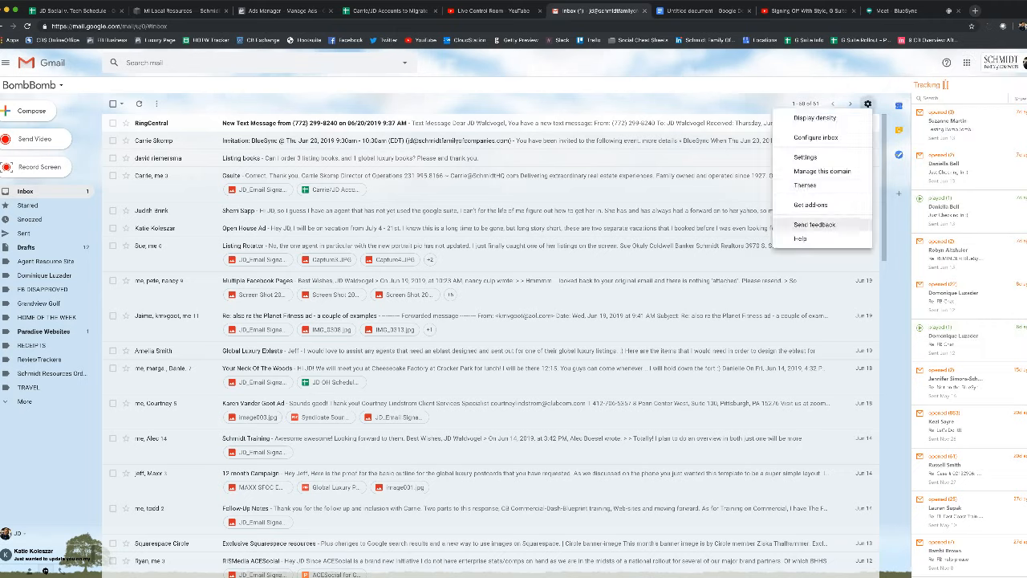
pyautogui.click(805, 157)
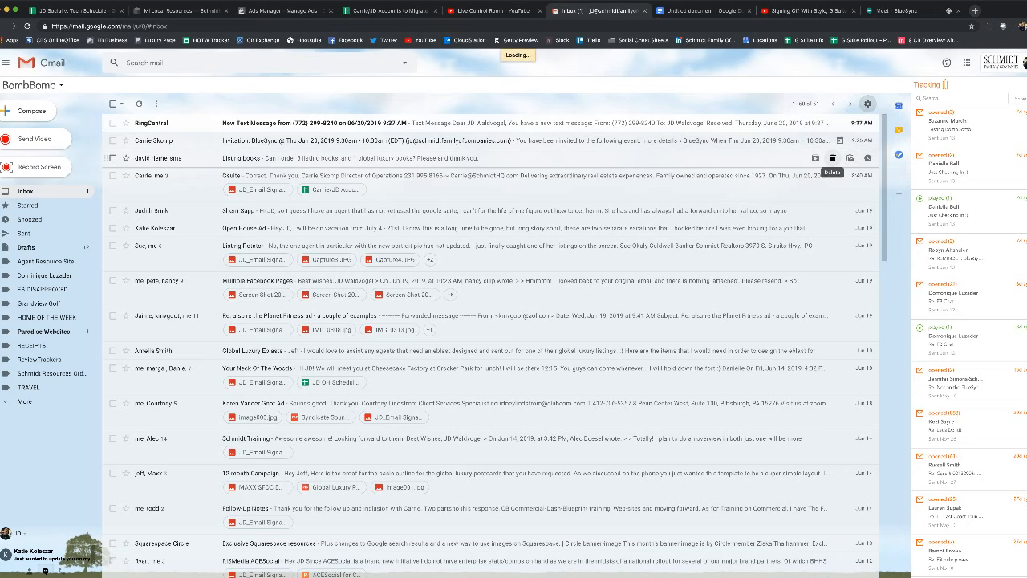
pyautogui.scroll(-10, 491, 353)
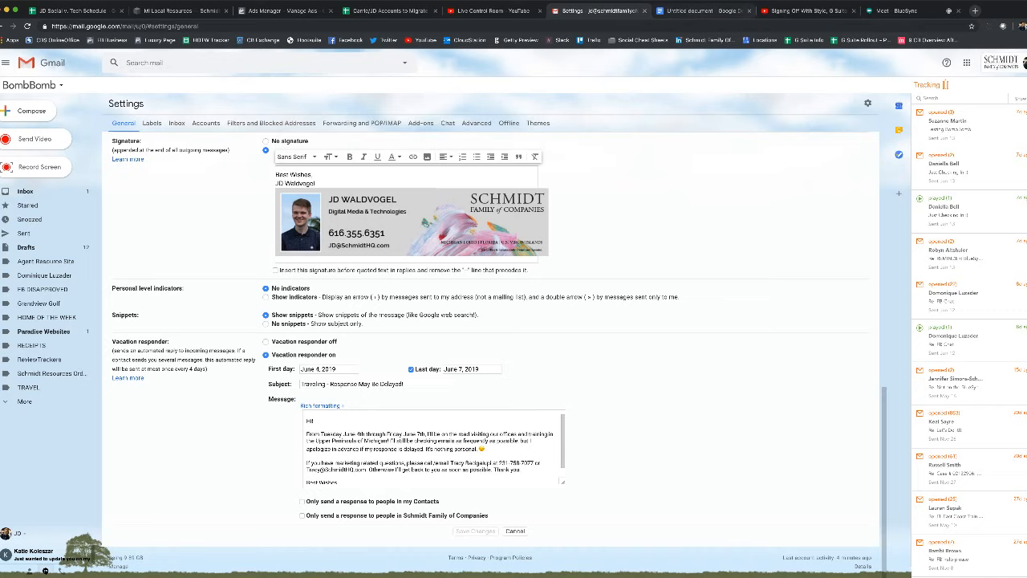
pyautogui.click(803, 10)
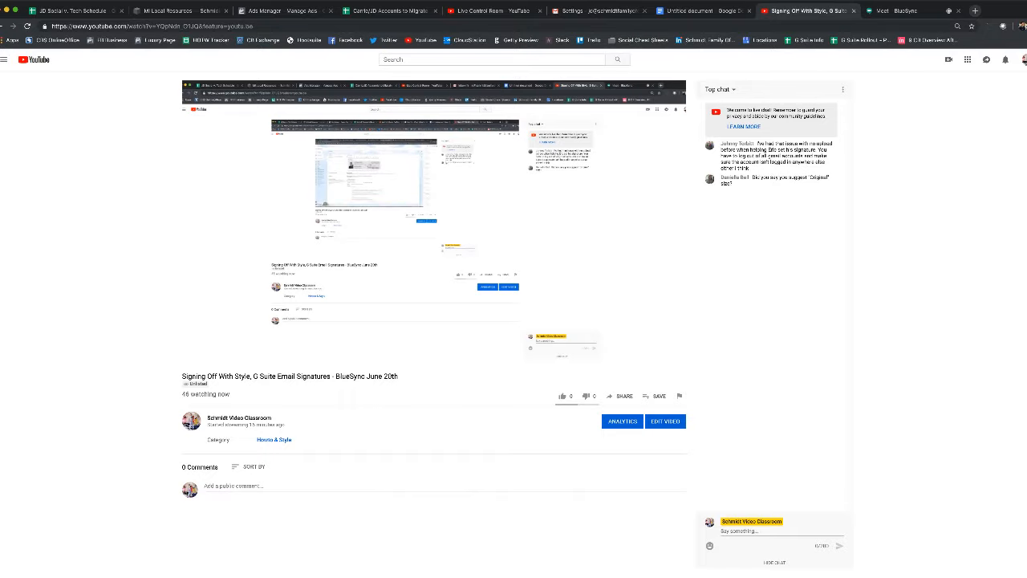
# Load schmidtresources.com in a new tab and open its Michigan page
pyautogui.press('super+t')
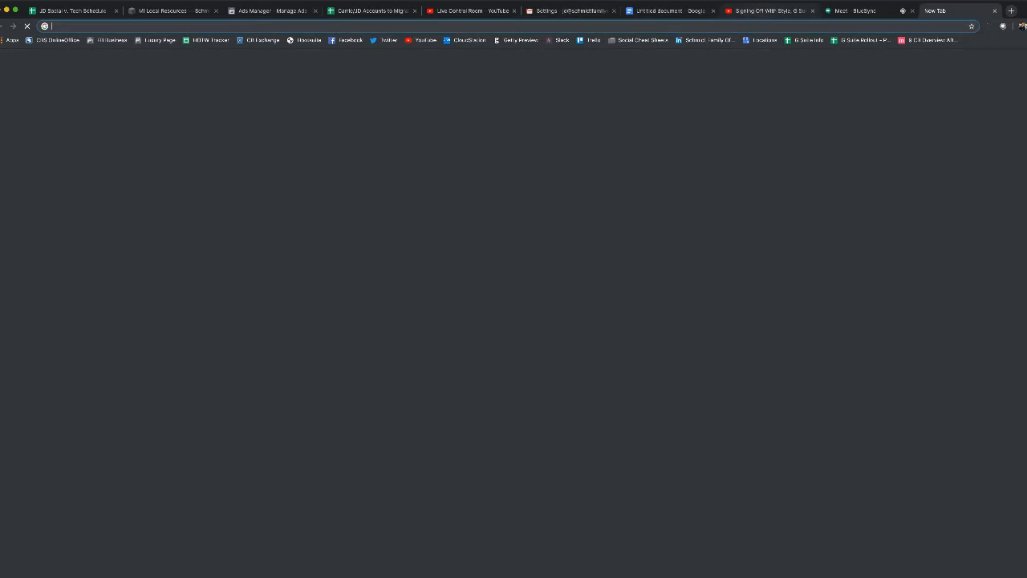
pyautogui.write('sc')
pyautogui.press('Return')
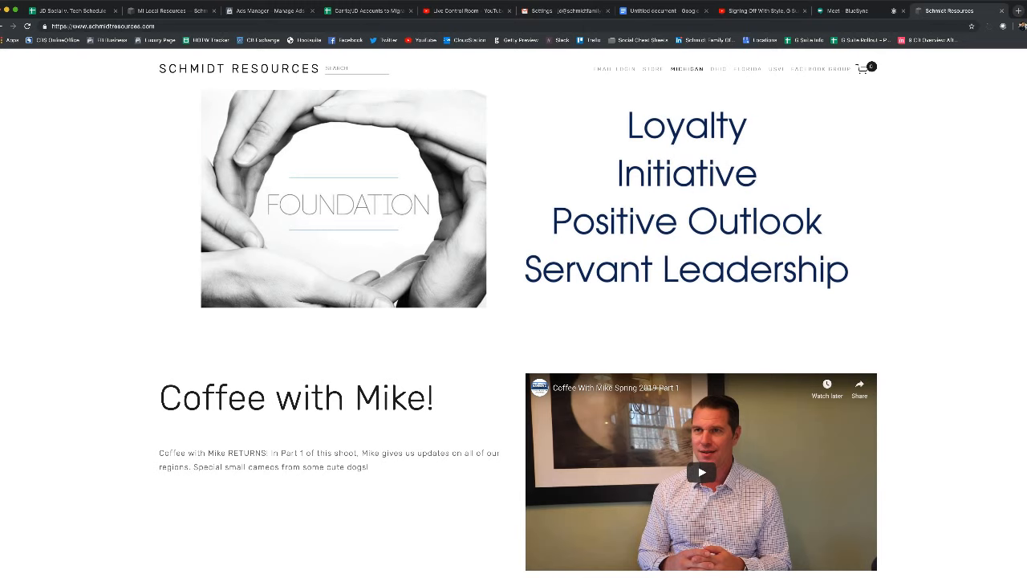
pyautogui.click(687, 68)
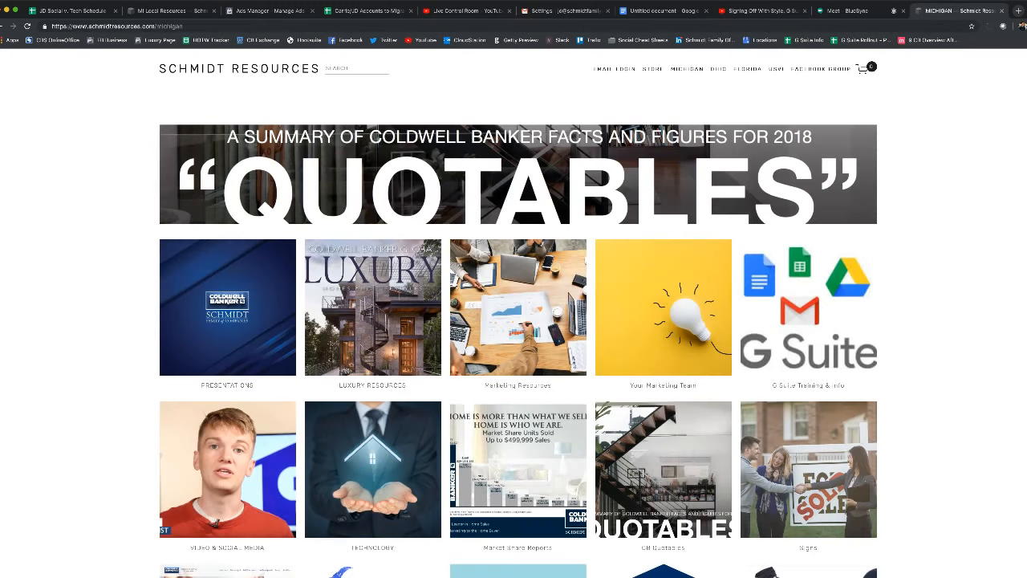
# Browse the Your Marketing Team page, close it, and switch to the BlueSync Meet tab
pyautogui.click(662, 309)
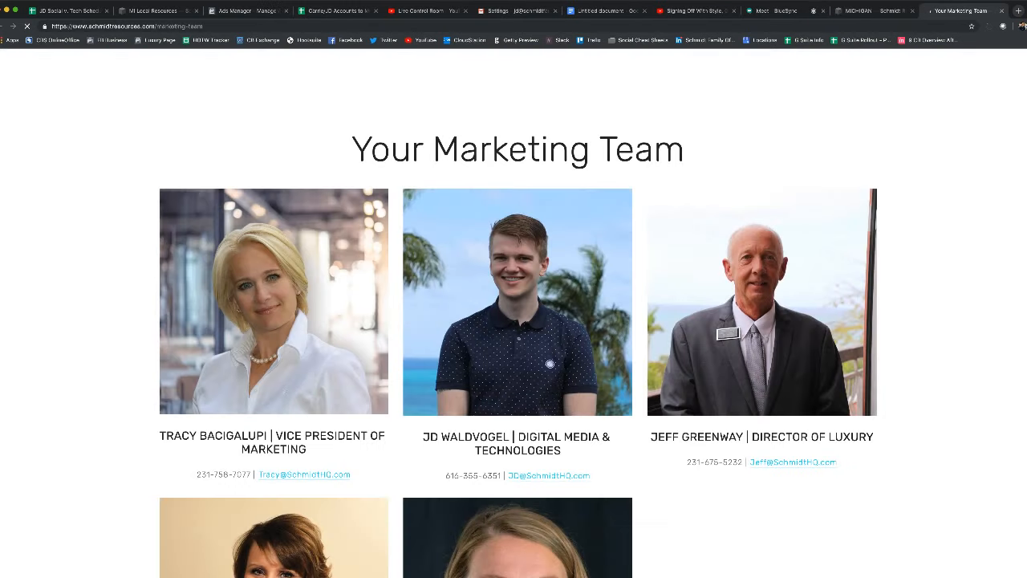
pyautogui.scroll(-3, 518, 313)
pyautogui.scroll(-5, 518, 313)
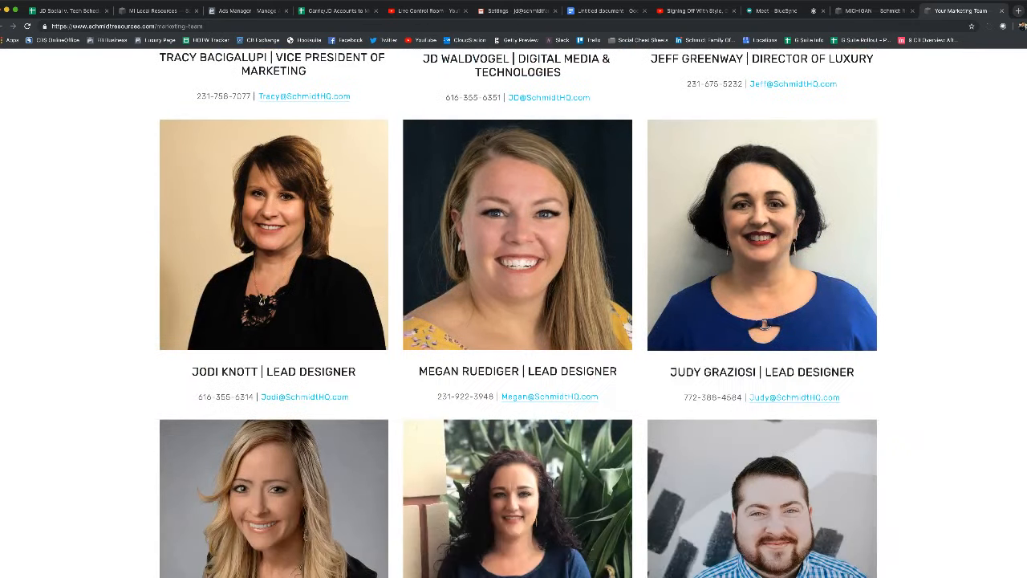
pyautogui.scroll(-5, 518, 313)
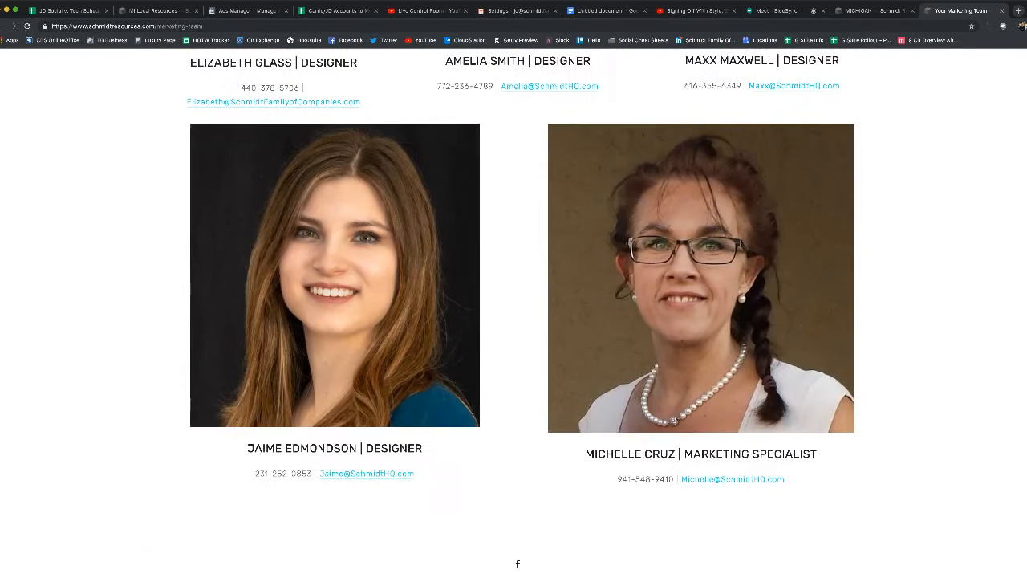
pyautogui.scroll(10, 519, 313)
pyautogui.scroll(3, 518, 313)
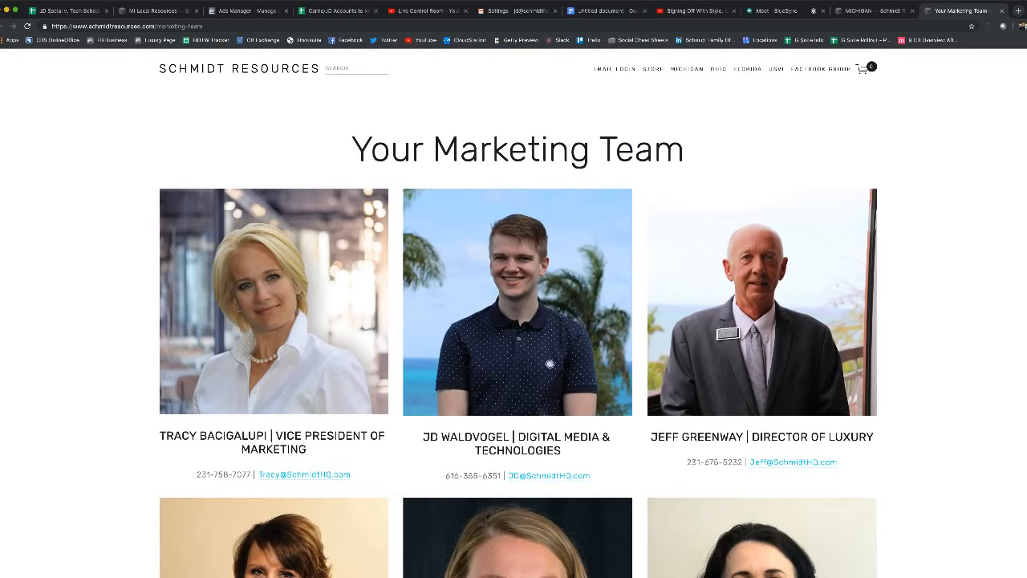
pyautogui.scroll(-7, 518, 313)
pyautogui.scroll(-6, 518, 313)
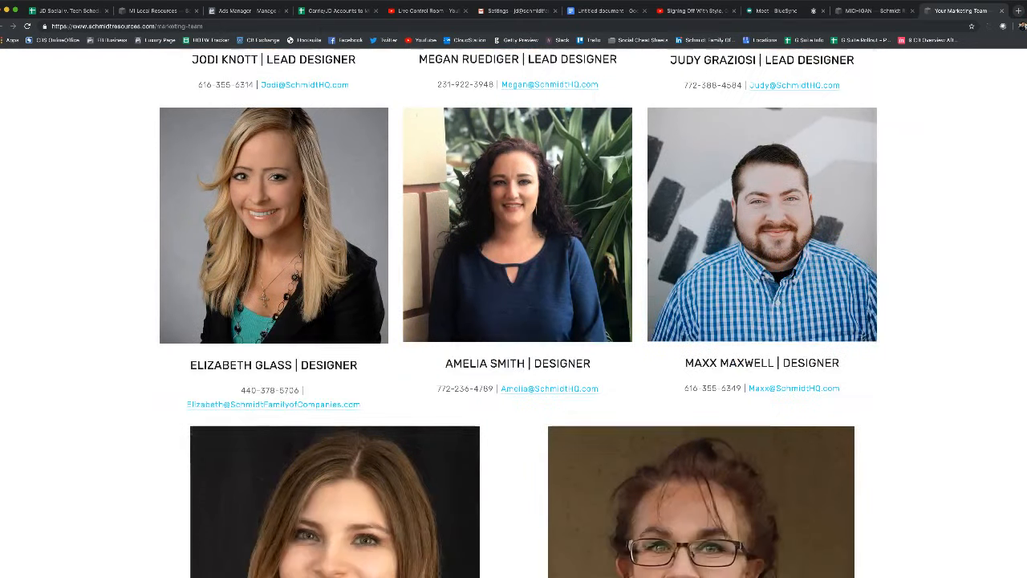
pyautogui.scroll(5, 519, 313)
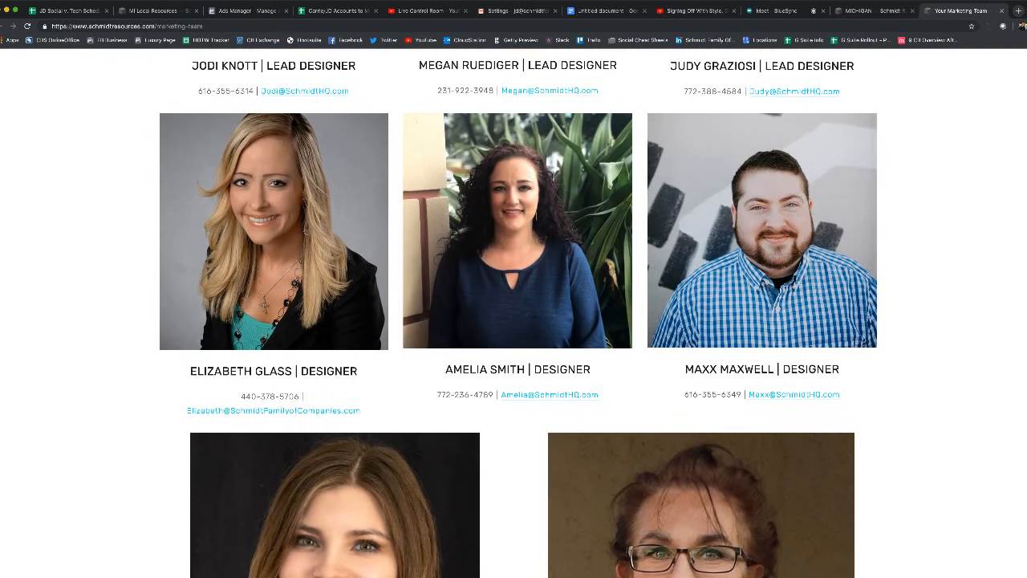
pyautogui.scroll(1, 518, 313)
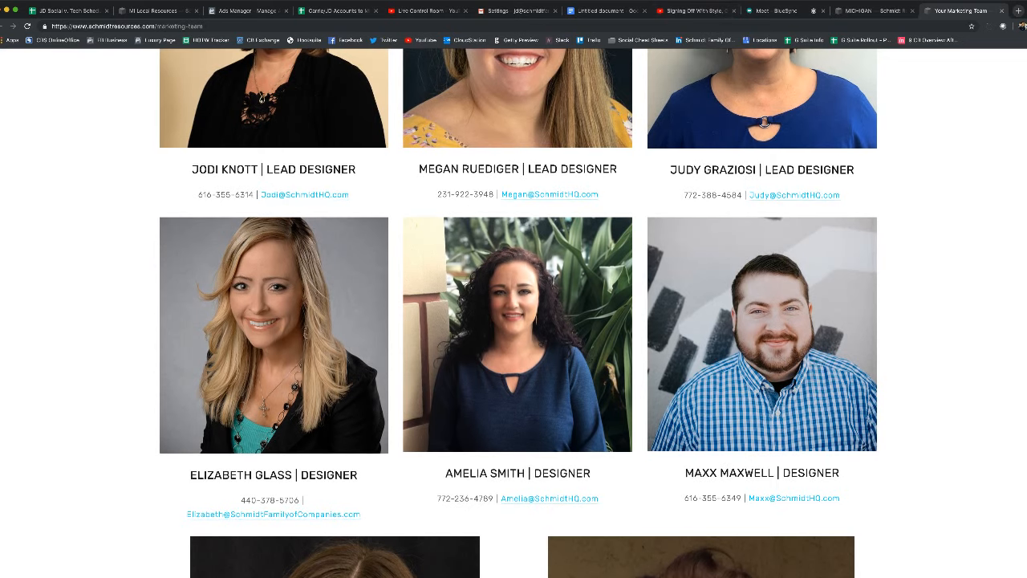
pyautogui.scroll(1, 518, 312)
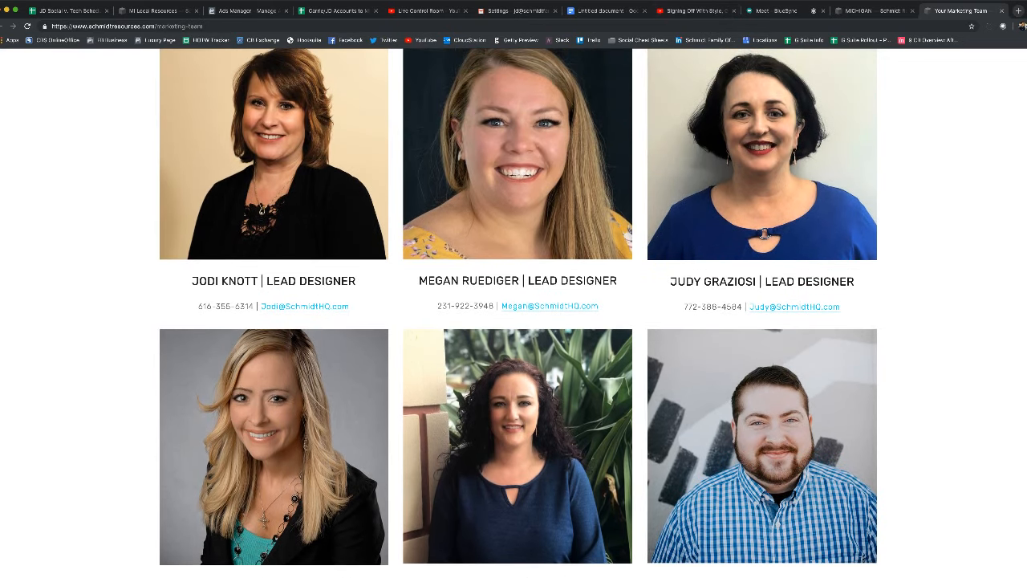
pyautogui.press('super+w')
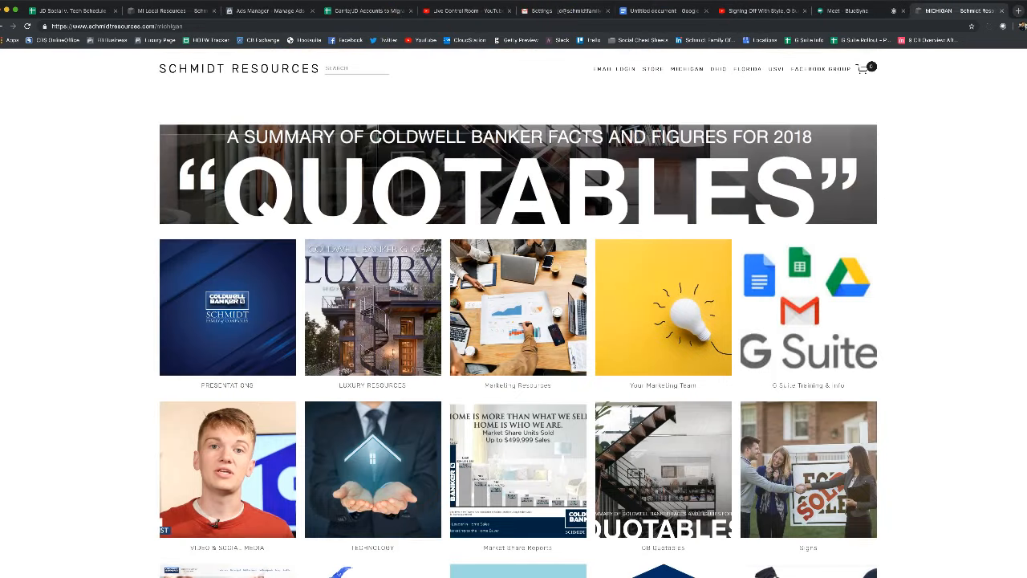
pyautogui.scroll(-1, 518, 321)
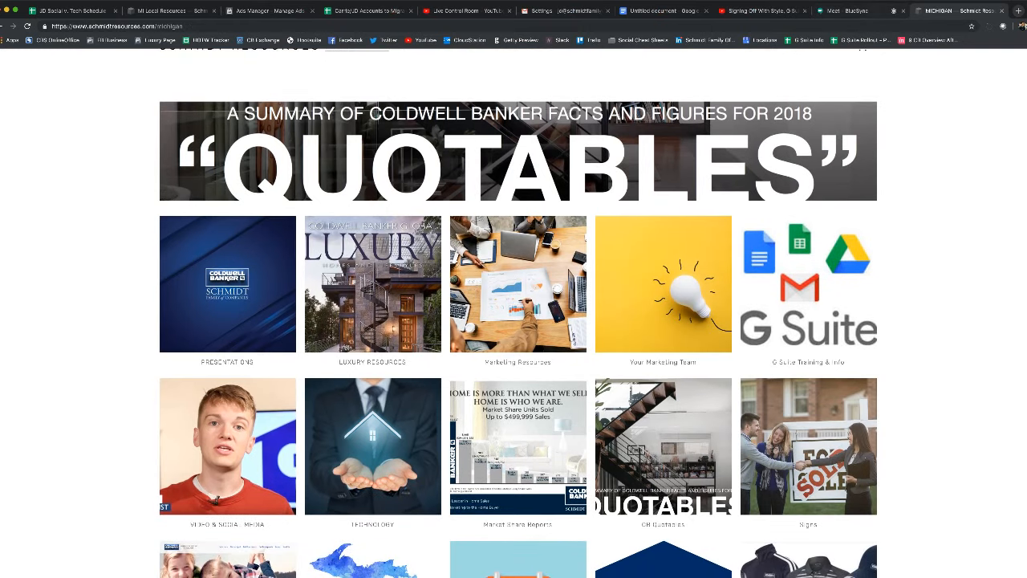
pyautogui.hotkey('ctrl', 'shift', 'Tab')
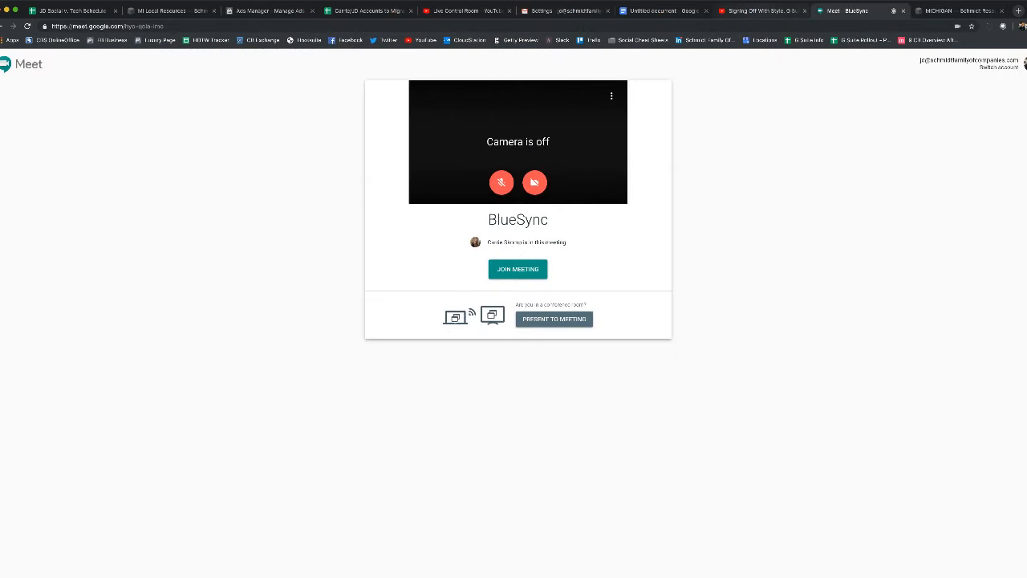
# Check the BlueSync meeting join page, then settle back on the YouTube 'Signing Off With Style' stream
pyautogui.hotkey('ctrl', 'shift', 'Tab')
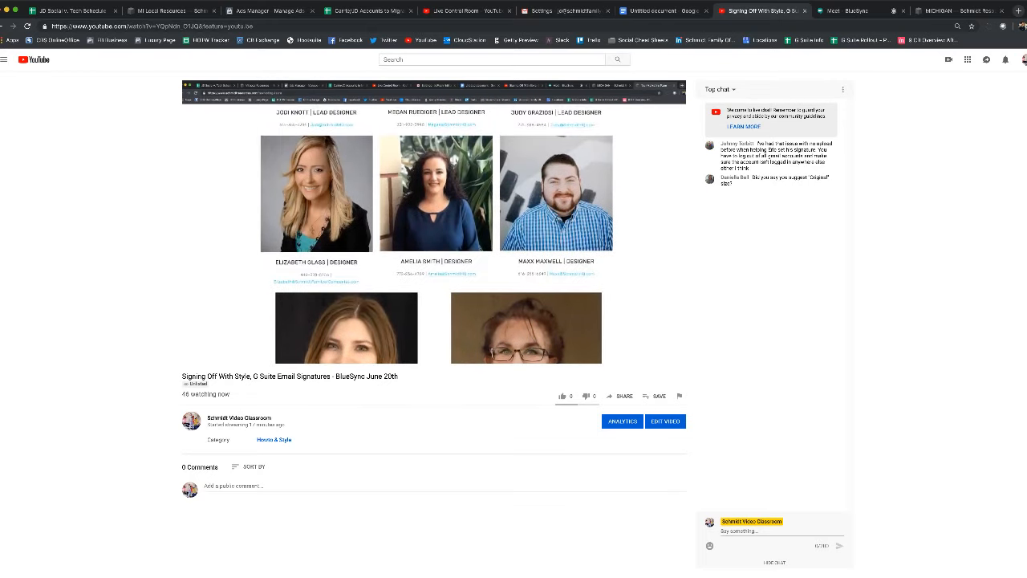
pyautogui.click(850, 11)
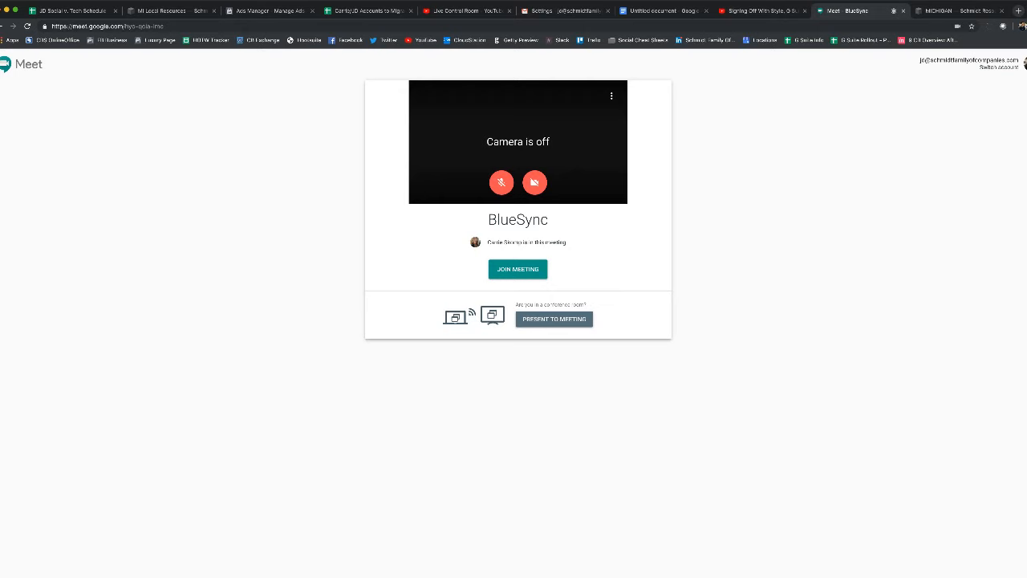
pyautogui.click(762, 11)
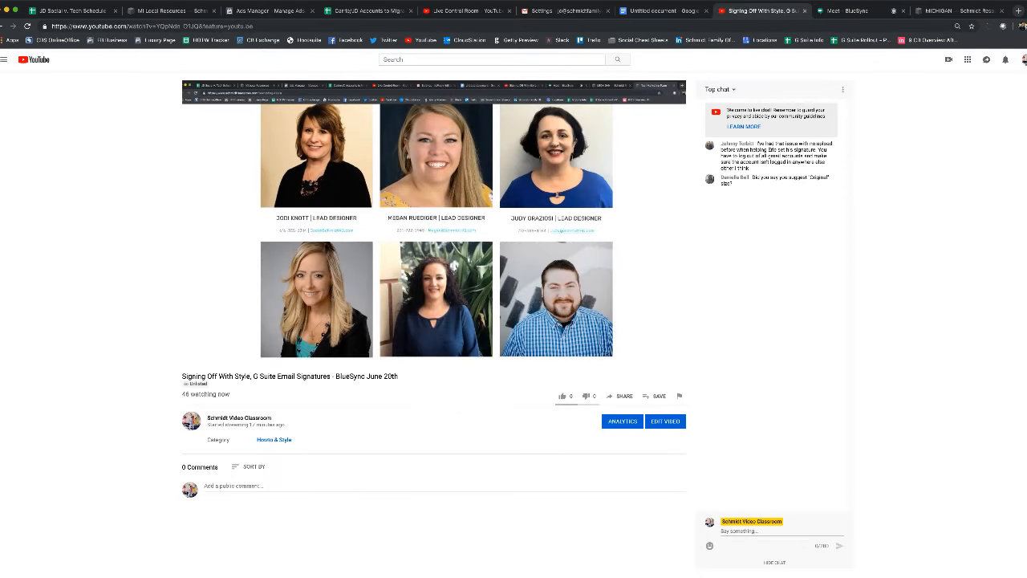